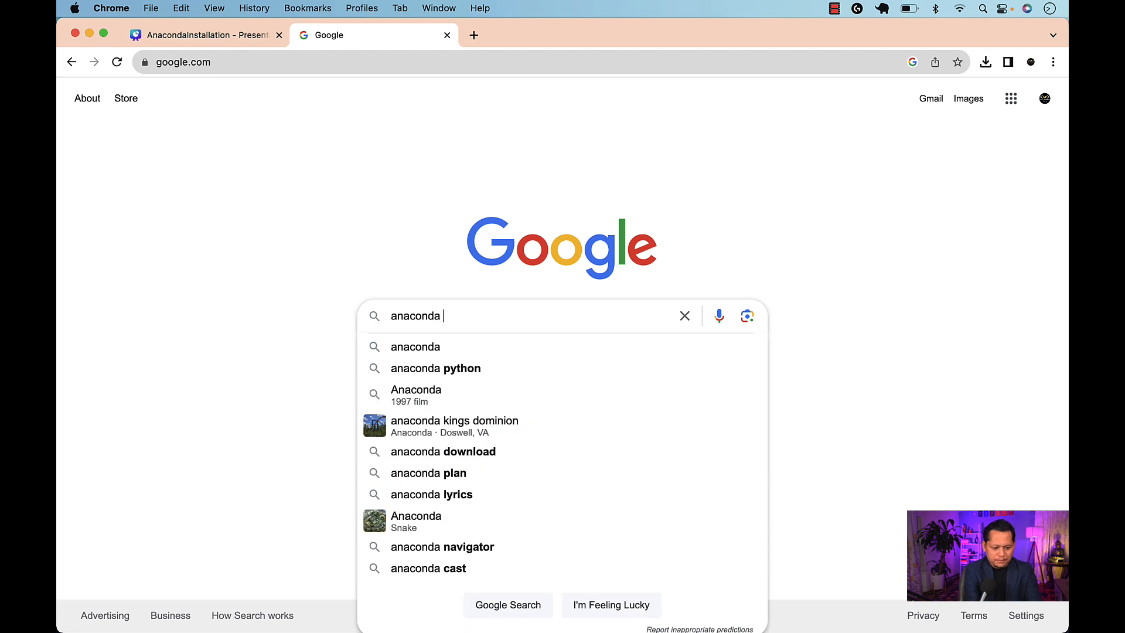
Search Google for anaconda python and download the Anaconda Distribution installer for Mac (M1/M2) from its Free Download page
key("Return")
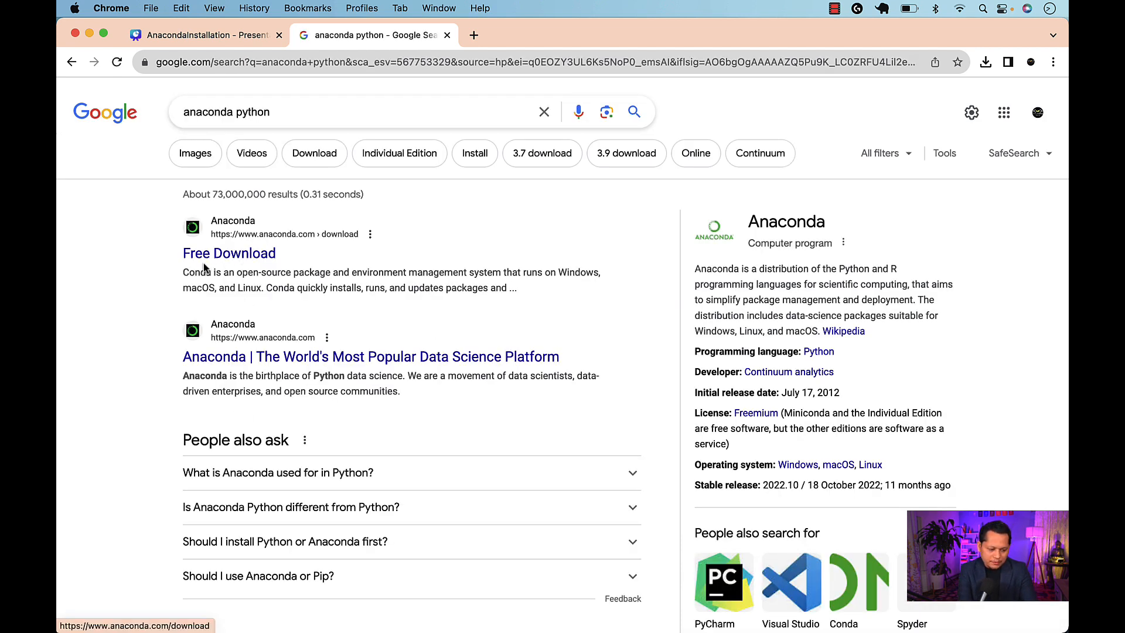
left_click(238, 256)
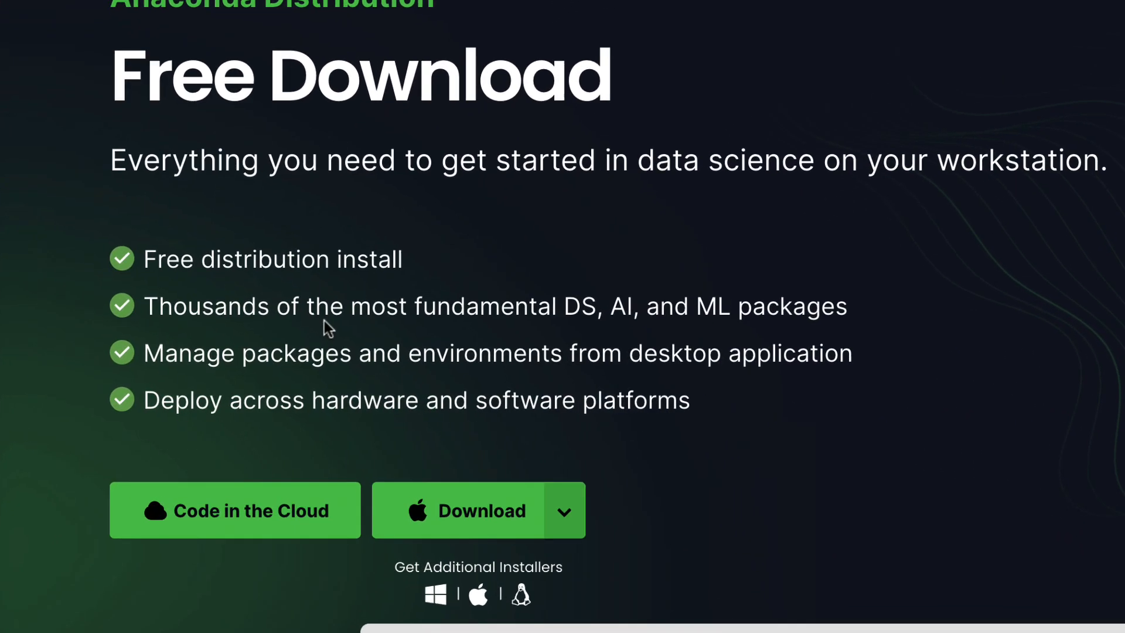
scroll(287, 352, "down", 1)
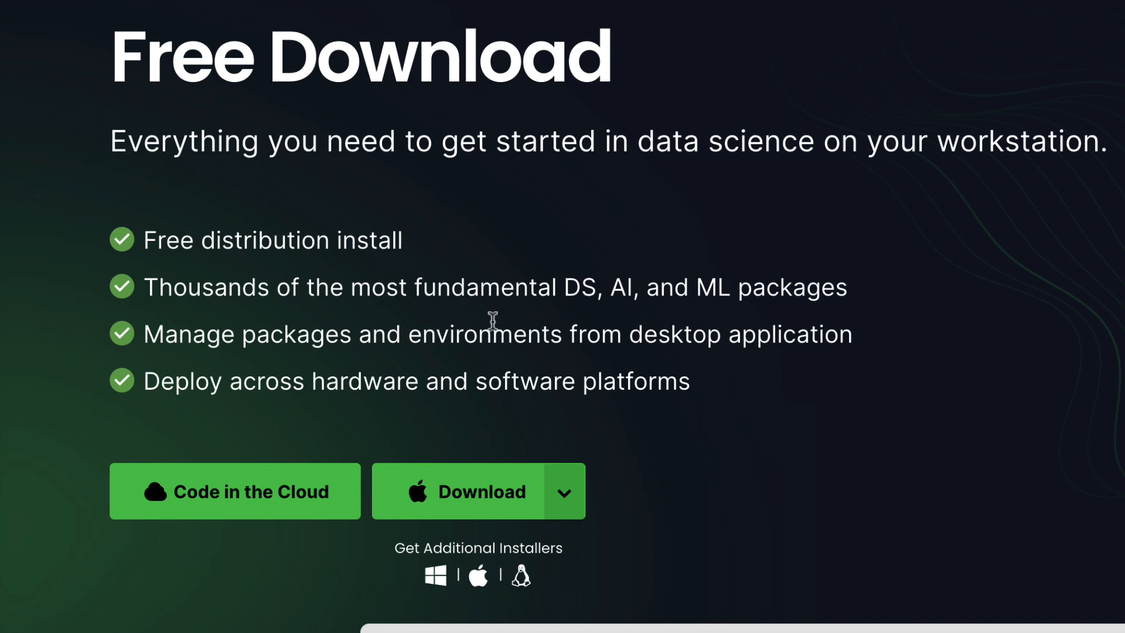
scroll(493, 322, "down", 1)
scroll(491, 328, "down", 1)
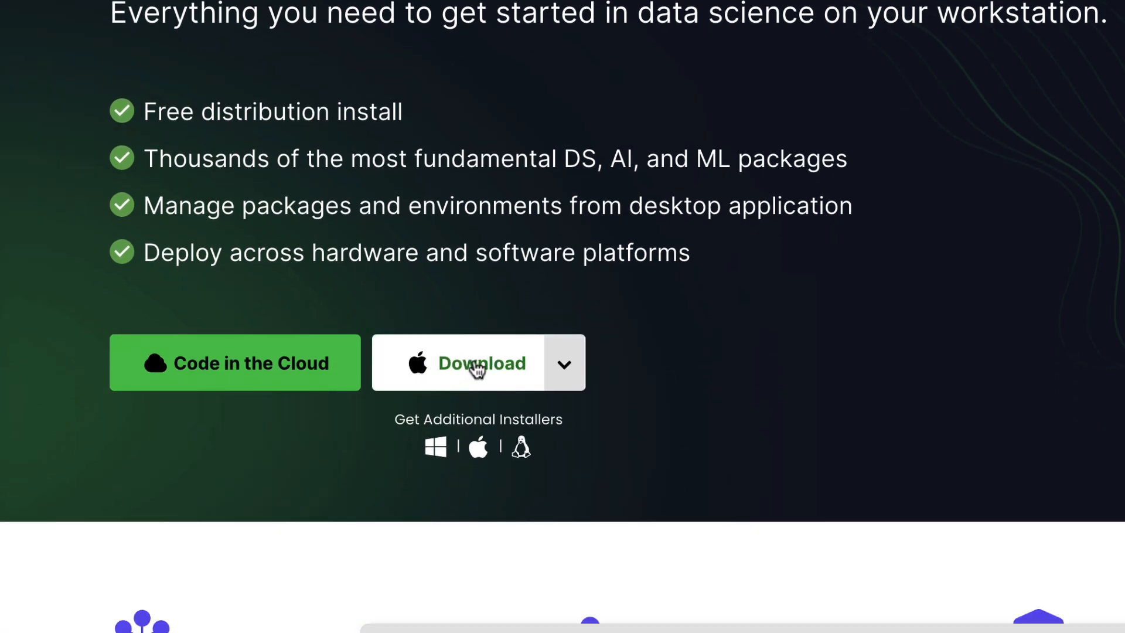
left_click(478, 369)
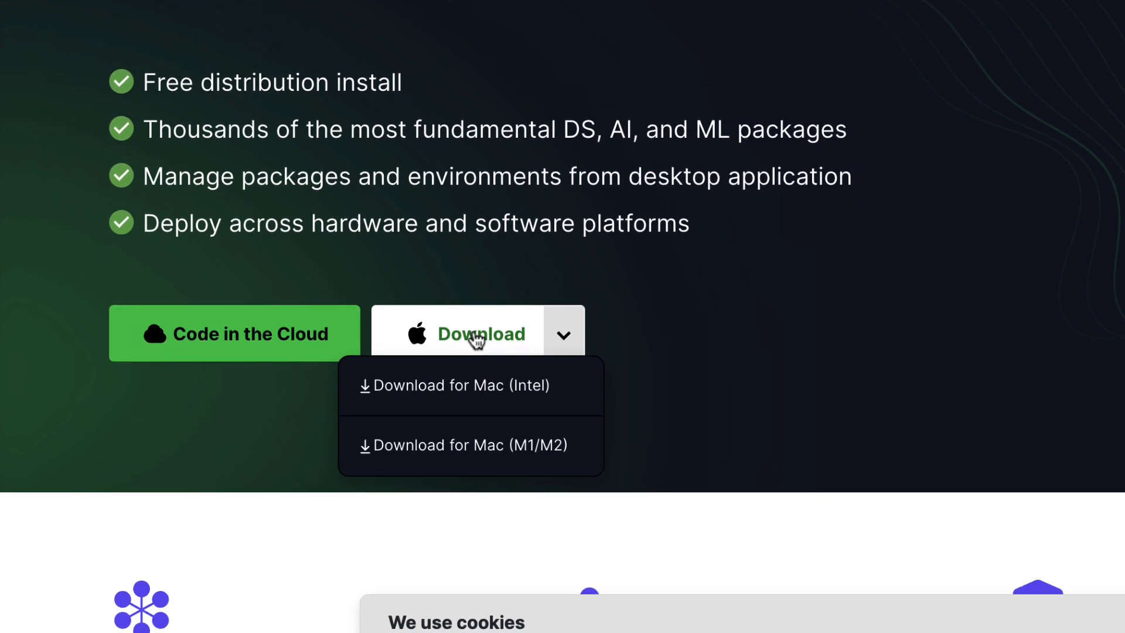
left_click(479, 456)
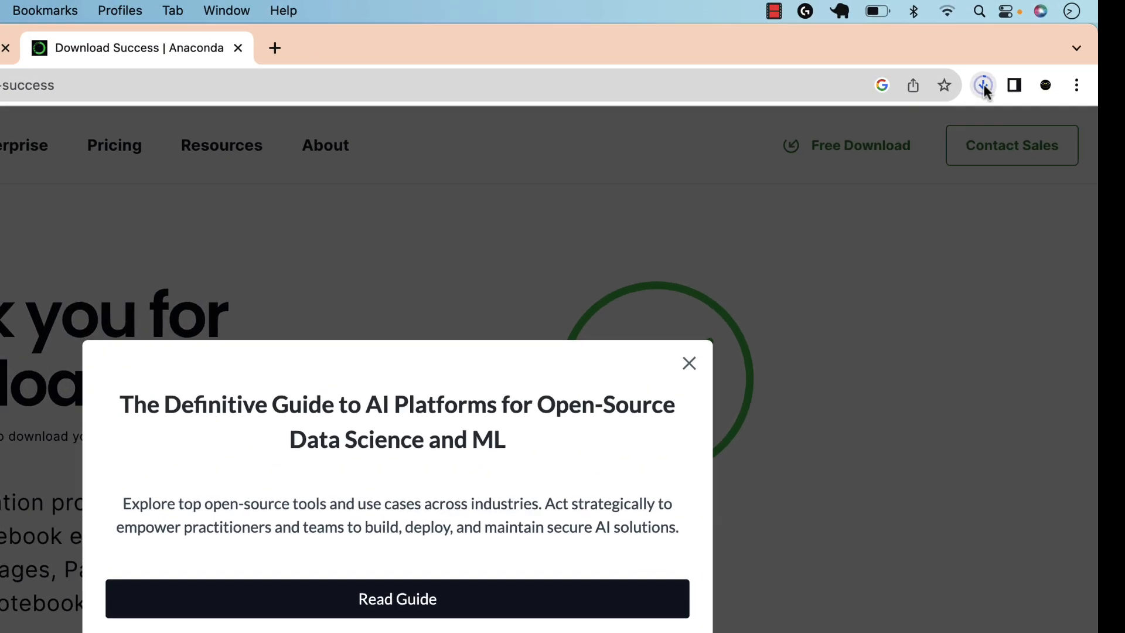
Check the progress of the Anaconda download in the browser's recent downloads and in the Downloads folder
left_click(987, 62)
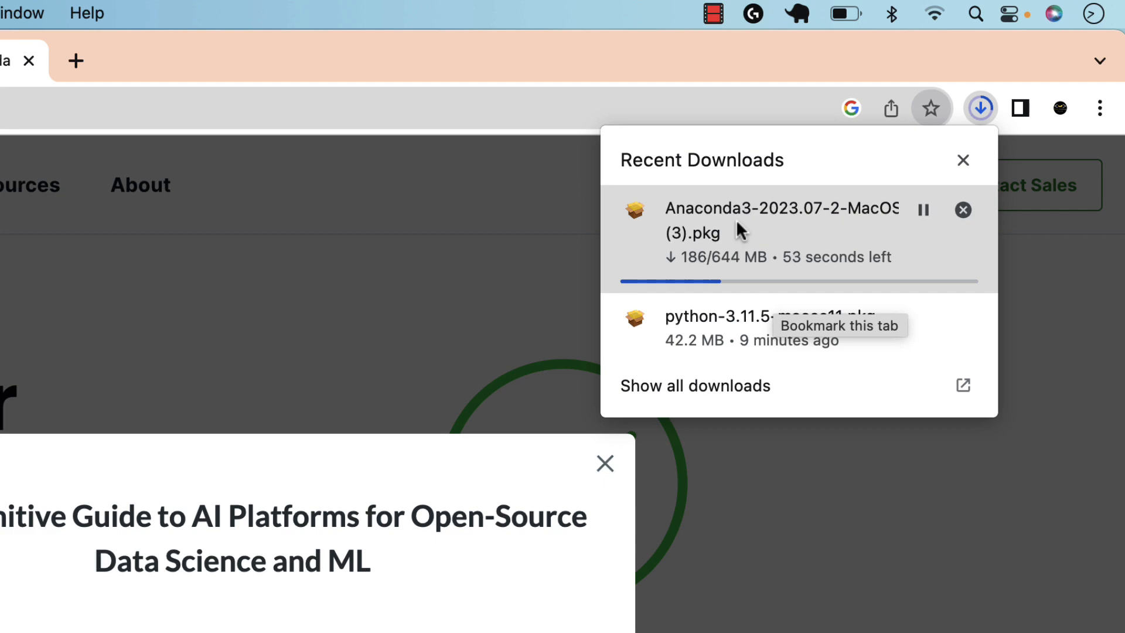
left_click(821, 632)
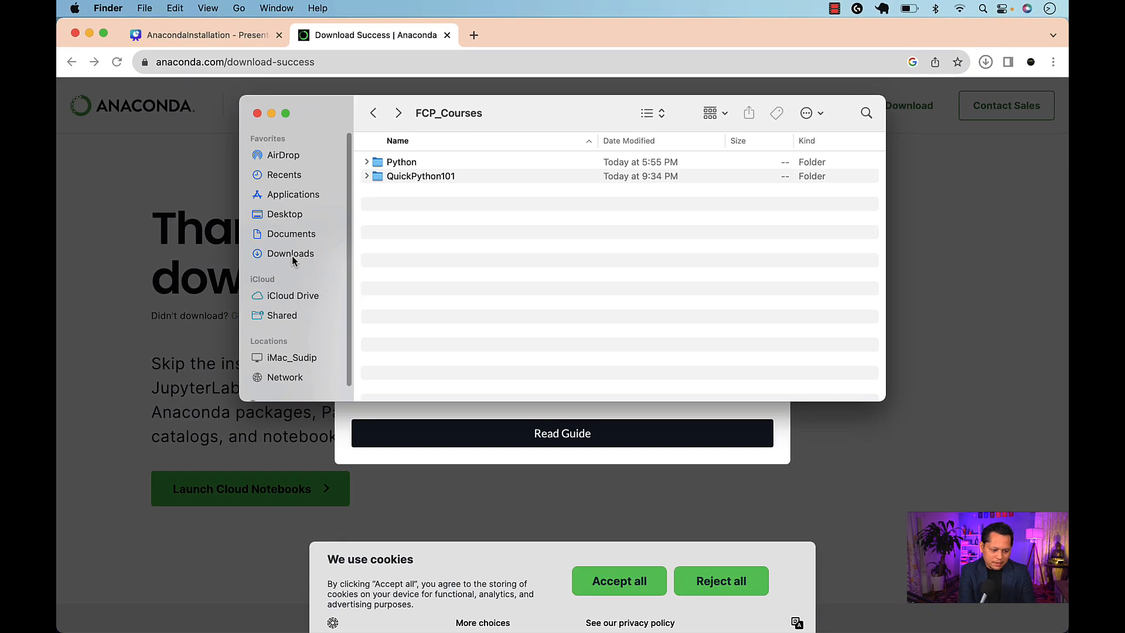
left_click(292, 256)
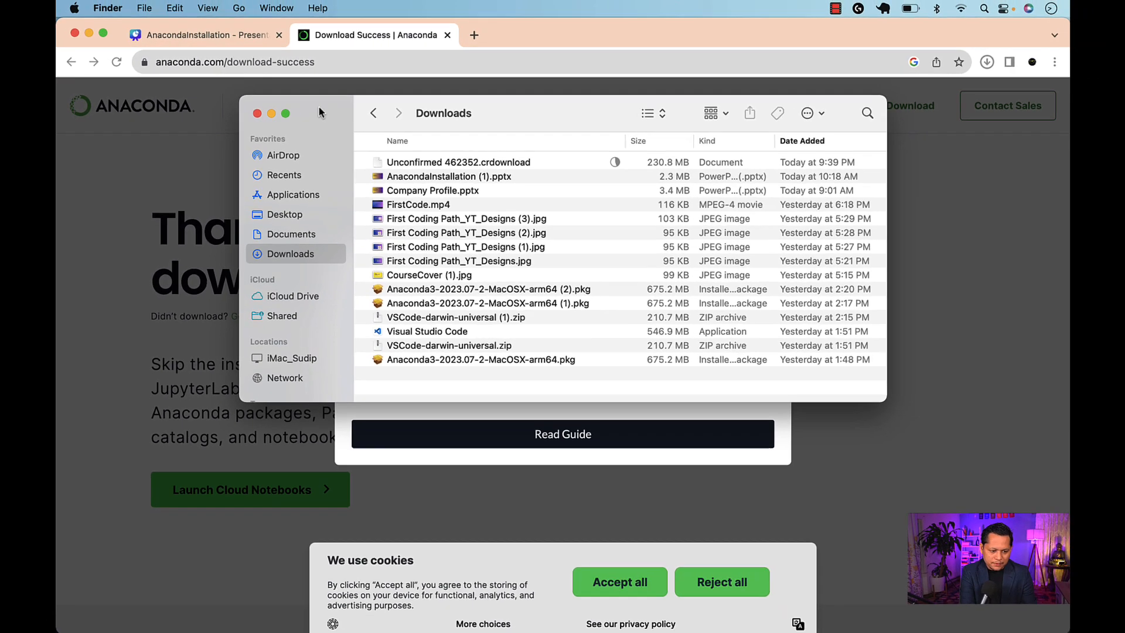
left_click(266, 157)
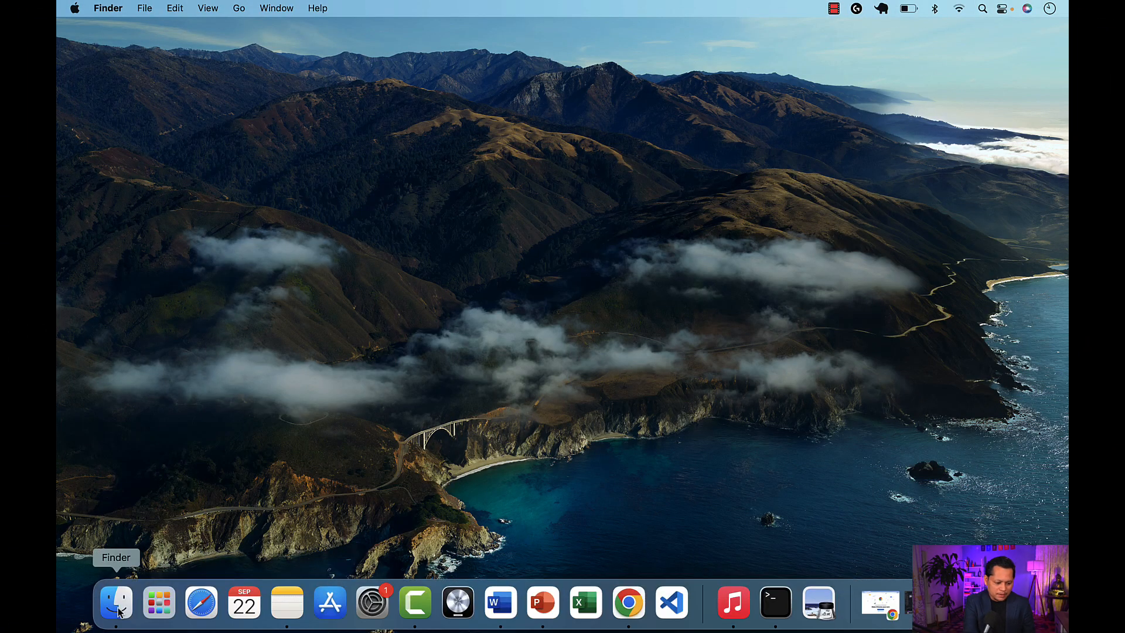
Run Anaconda3-2023.07-2-MacOSX-arm64.pkg from the Downloads folder and allow its installation check program
left_click(118, 610)
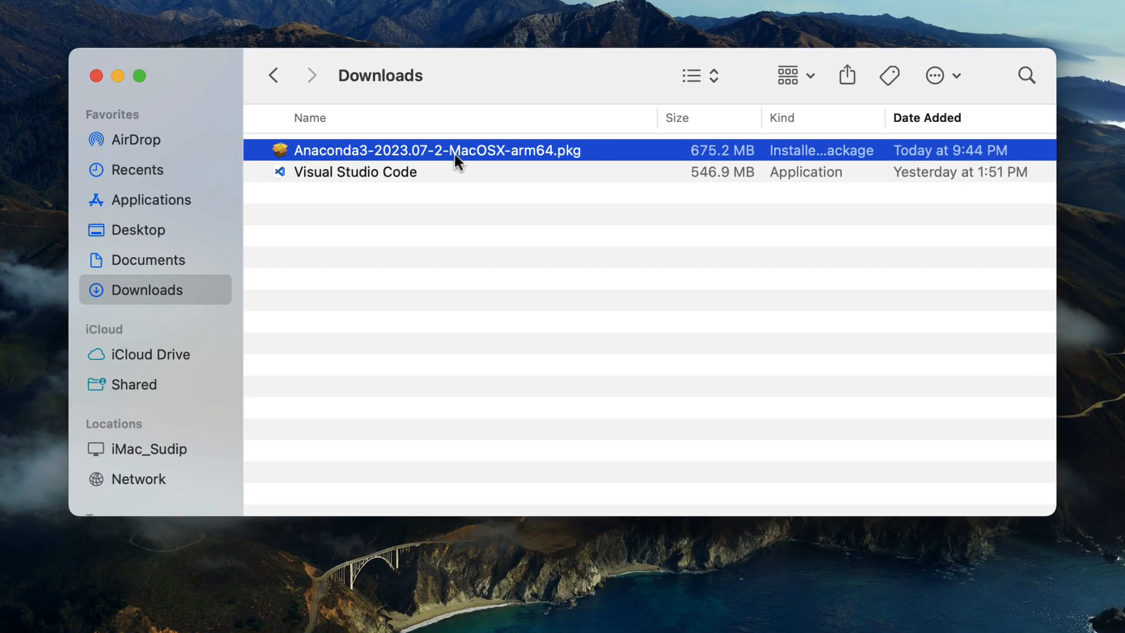
double_click(346, 153)
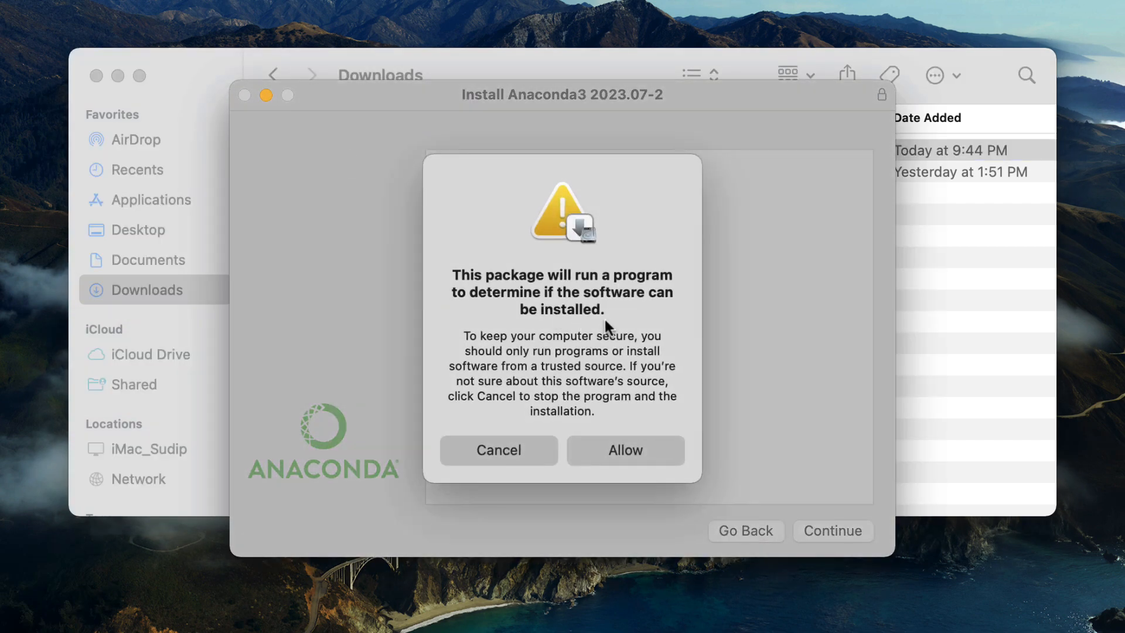
left_click(626, 461)
Proceed past the installer's introduction and read-me pages and agree to the software license agreement
left_click(817, 533)
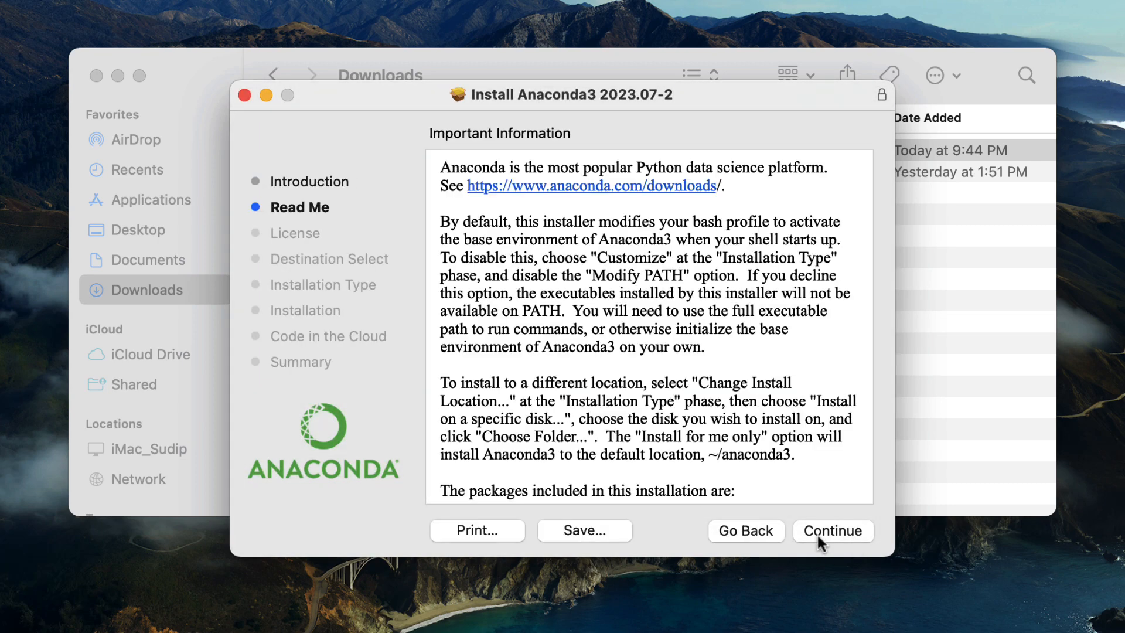
left_click(817, 532)
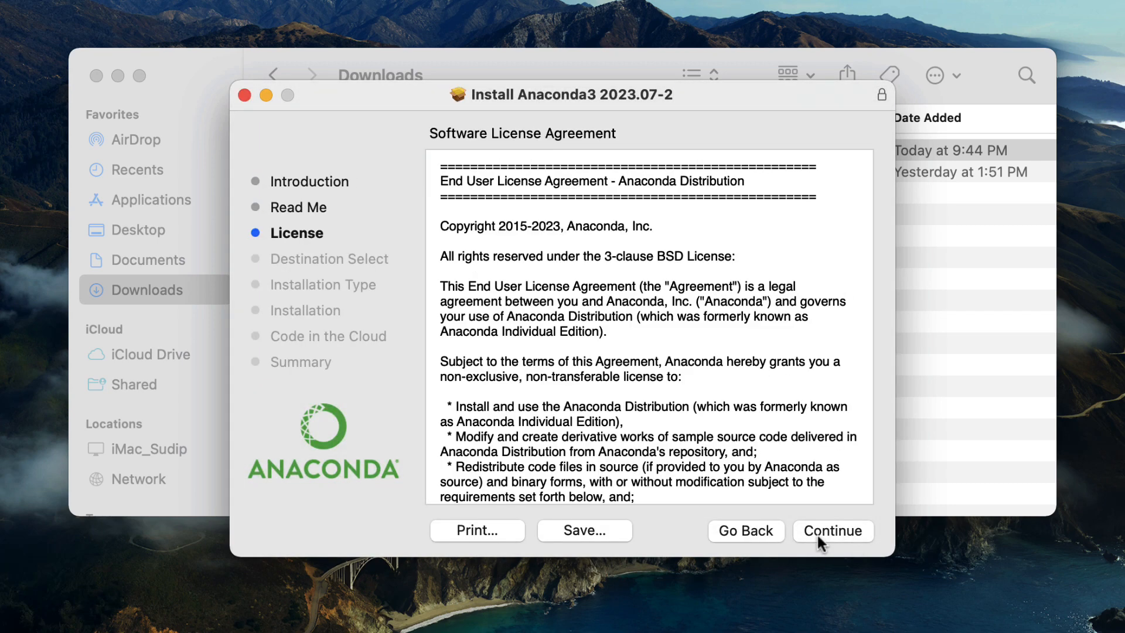
left_click(817, 533)
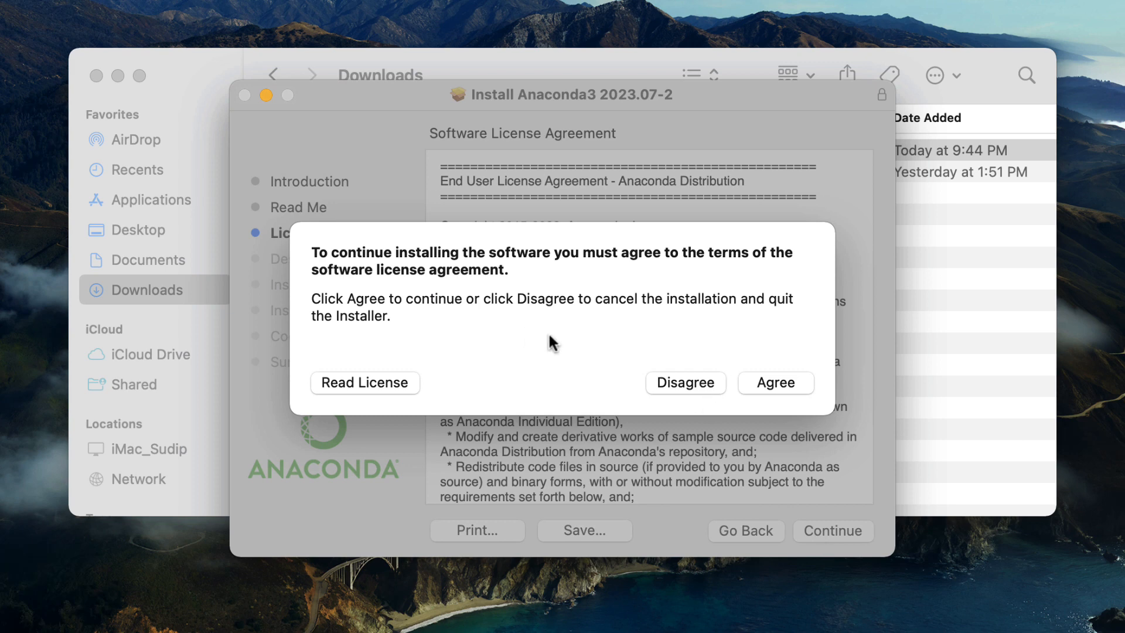
left_click(776, 384)
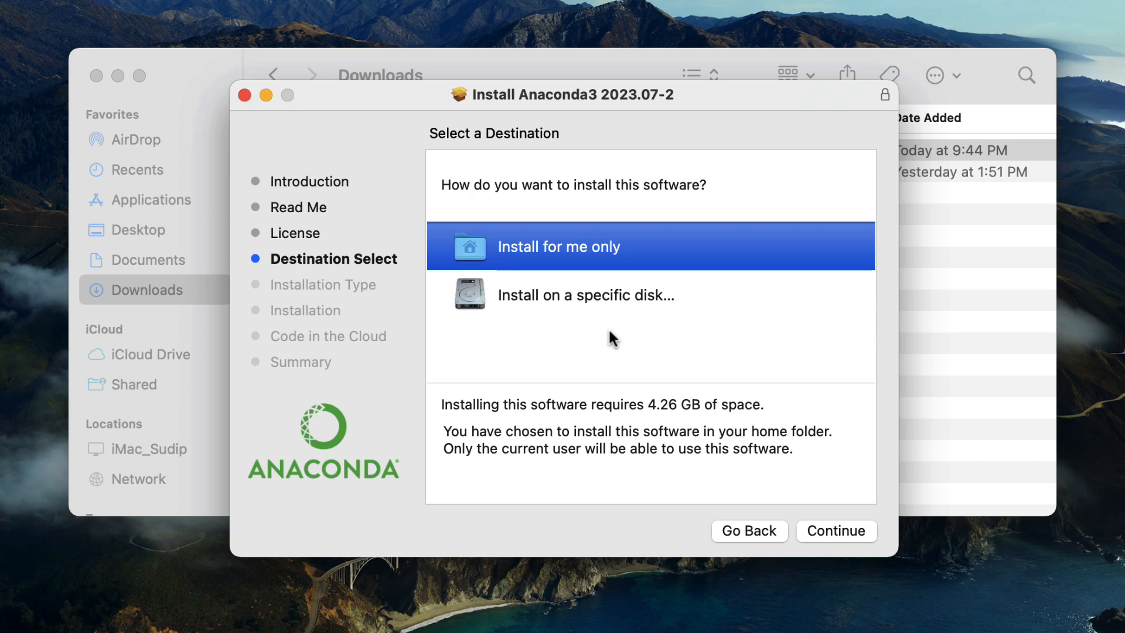
Set the install destination to the personal home folder under Users on Macintosh HD and start the standard installation
left_click(553, 299)
left_click(643, 252)
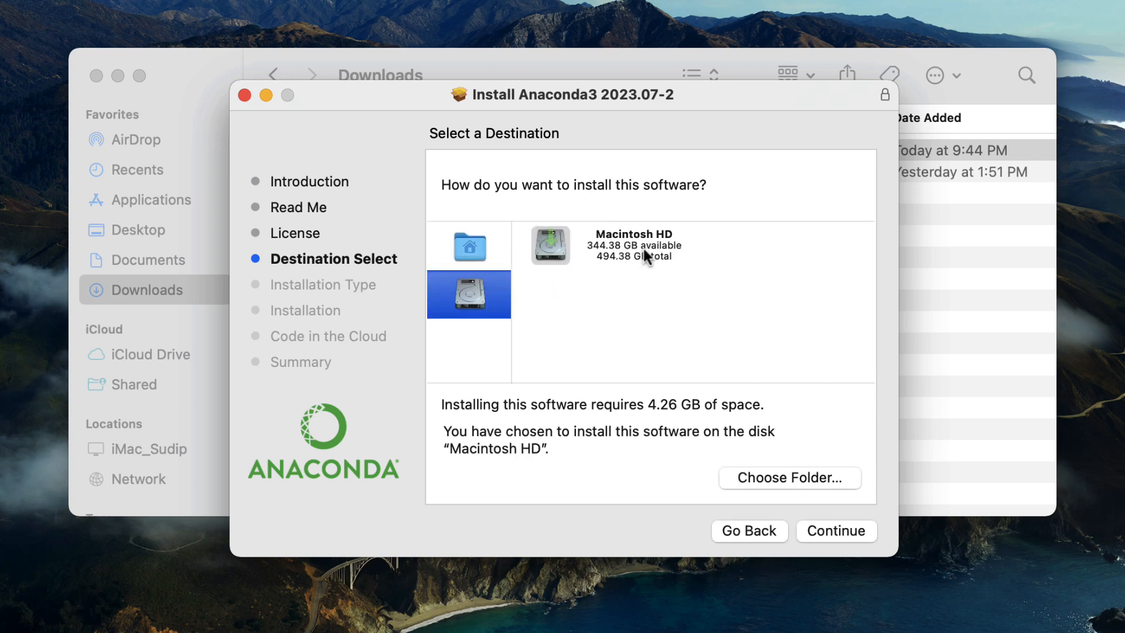
left_click(761, 474)
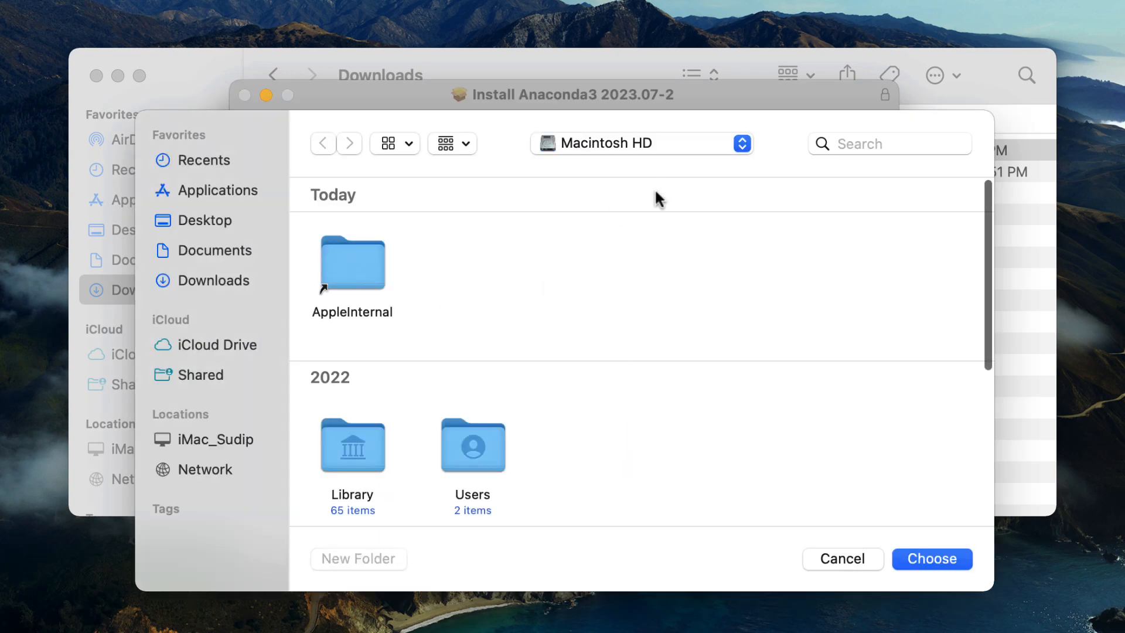
scroll(540, 352, "down", 2)
double_click(481, 393)
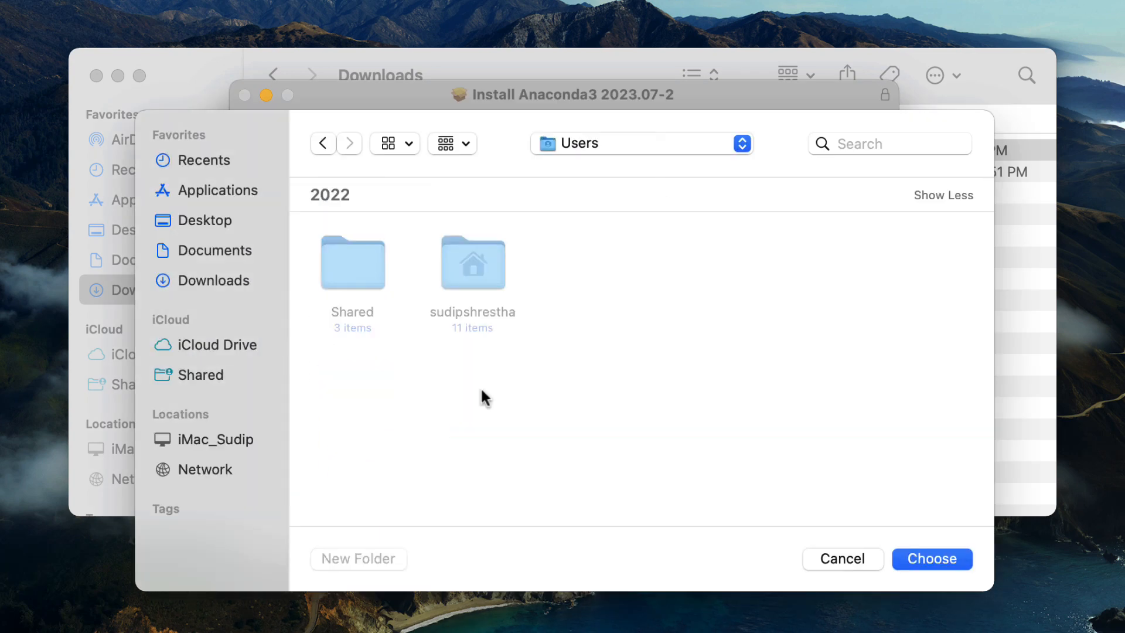
double_click(484, 267)
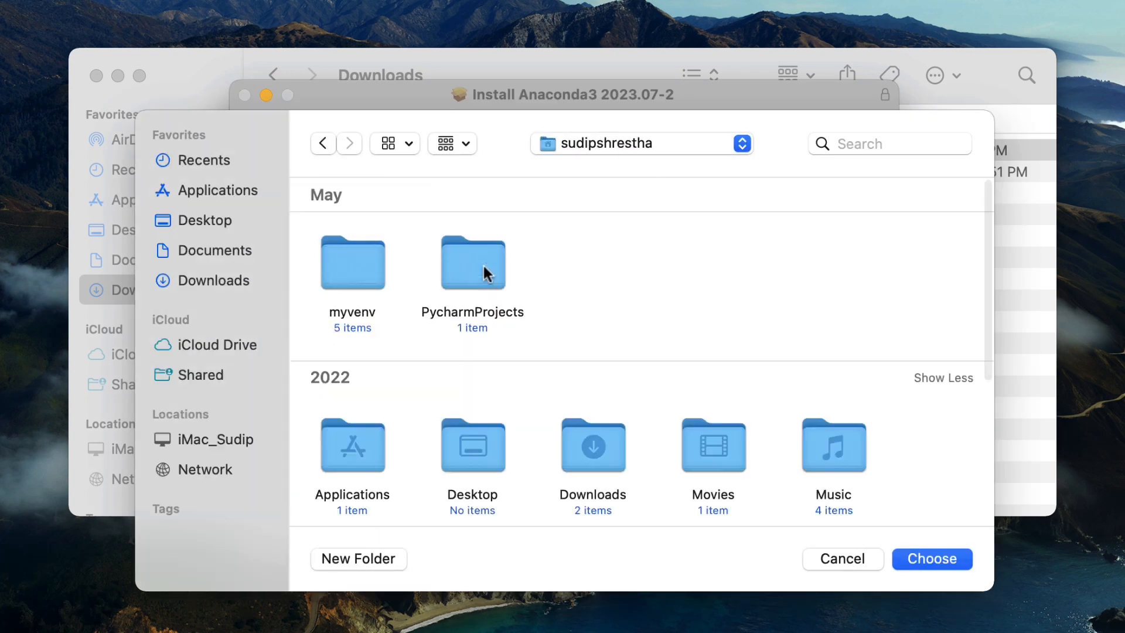
left_click(930, 563)
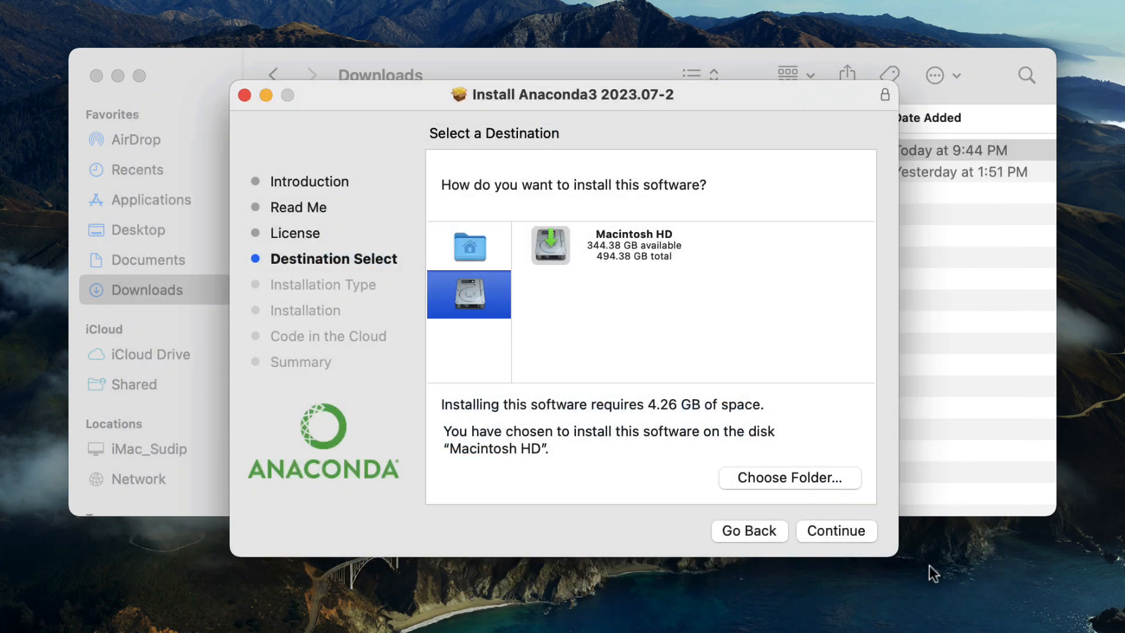
left_click(851, 530)
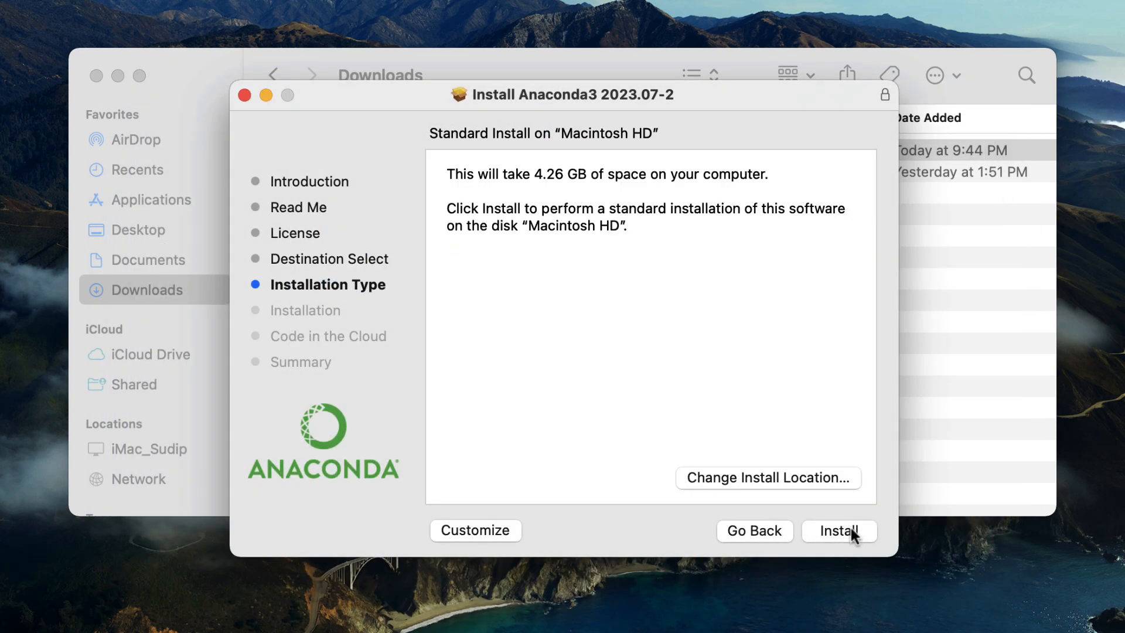
left_click(851, 529)
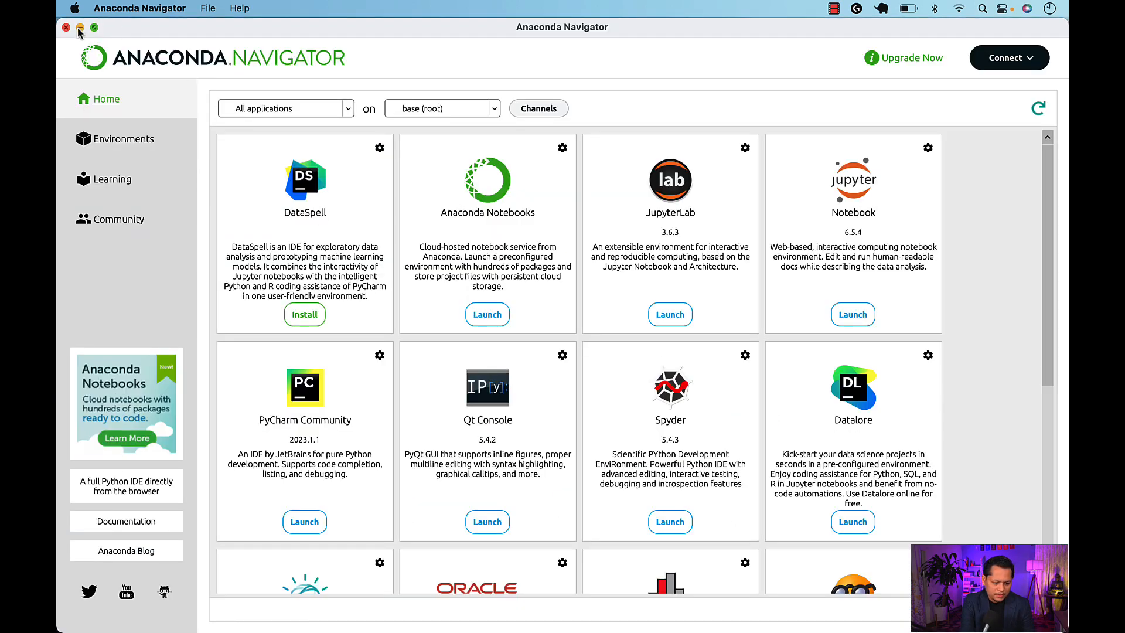
Finish and close the Anaconda installer, move its package to the Trash, and minimize the Downloads window
left_click(80, 27)
left_click(604, 372)
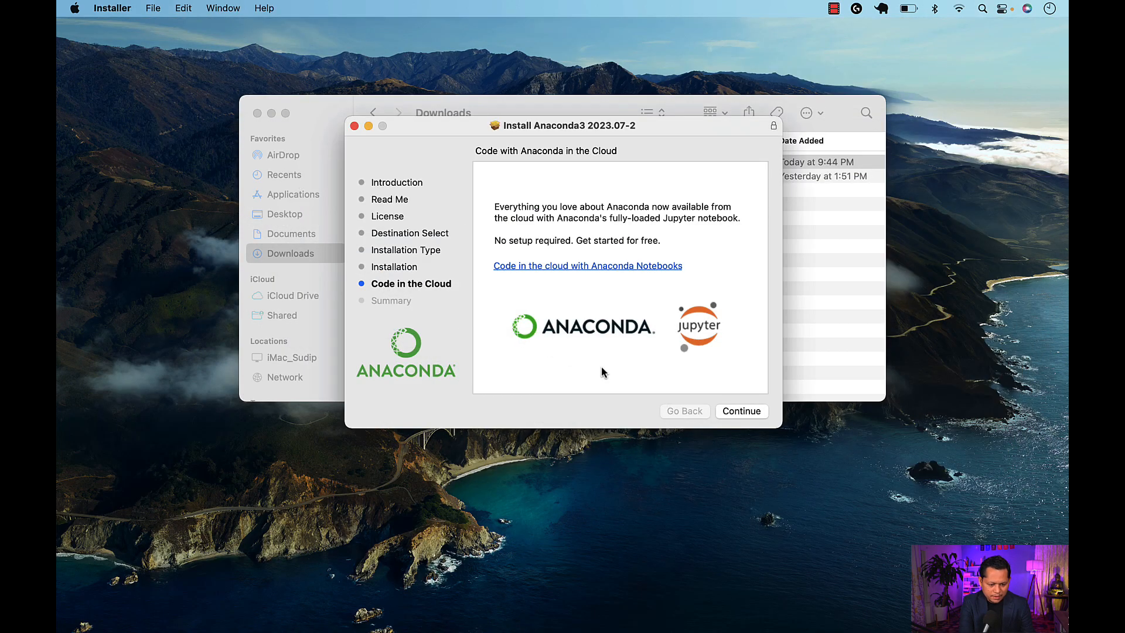
left_click(743, 411)
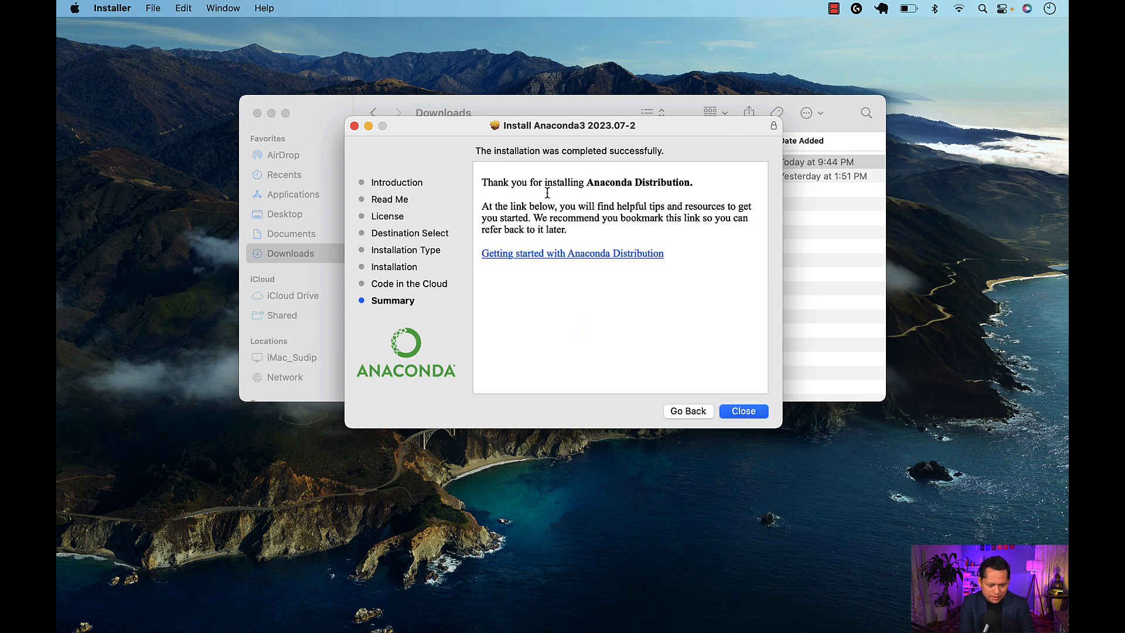
left_click(748, 414)
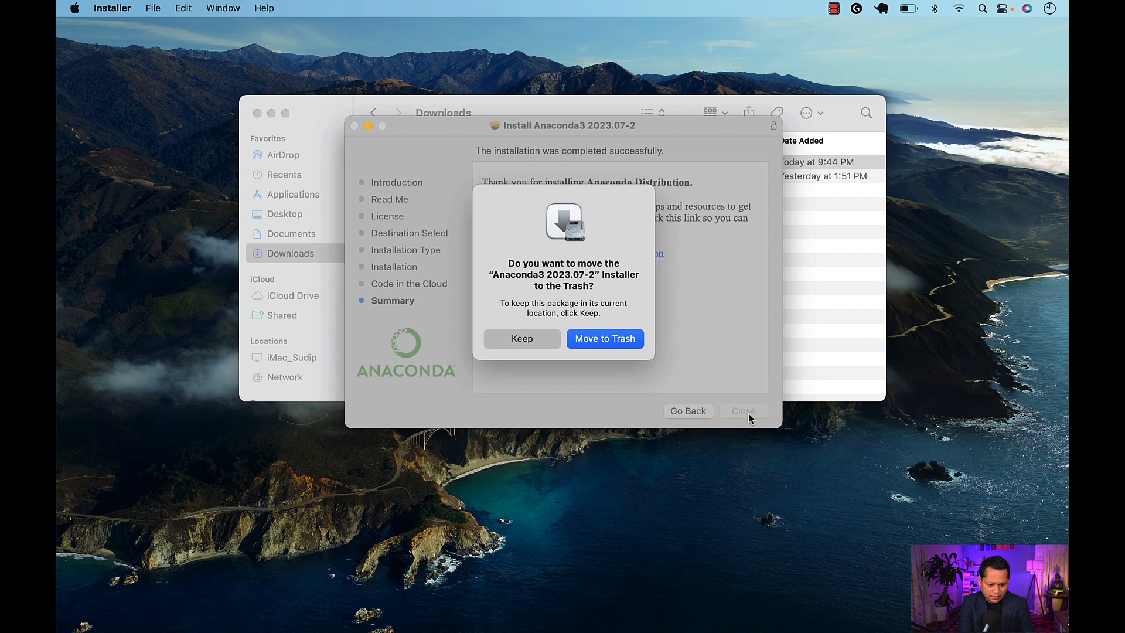
left_click(593, 339)
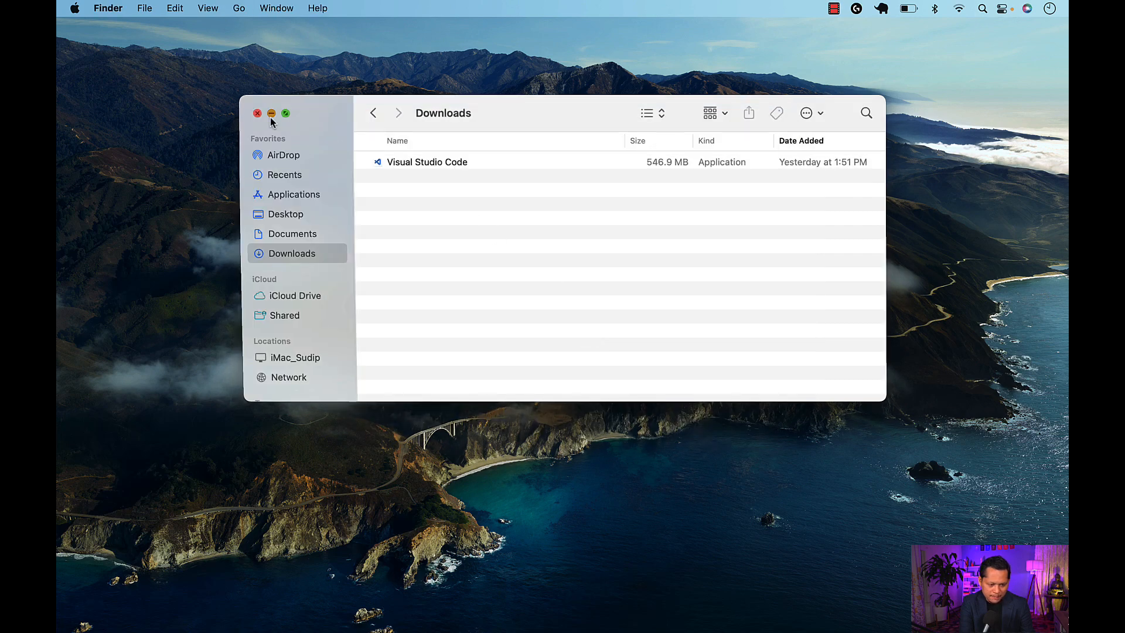
left_click(272, 115)
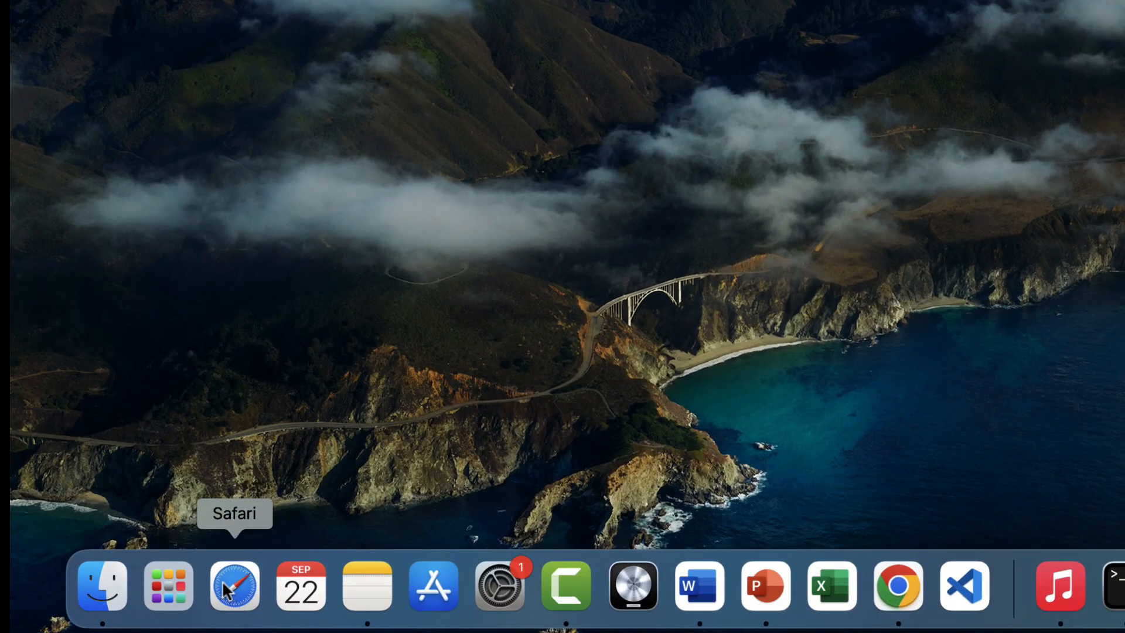
Open Anaconda-Navigator from the installed applications and launch Jupyter Notebook 6.5.4
left_click(171, 593)
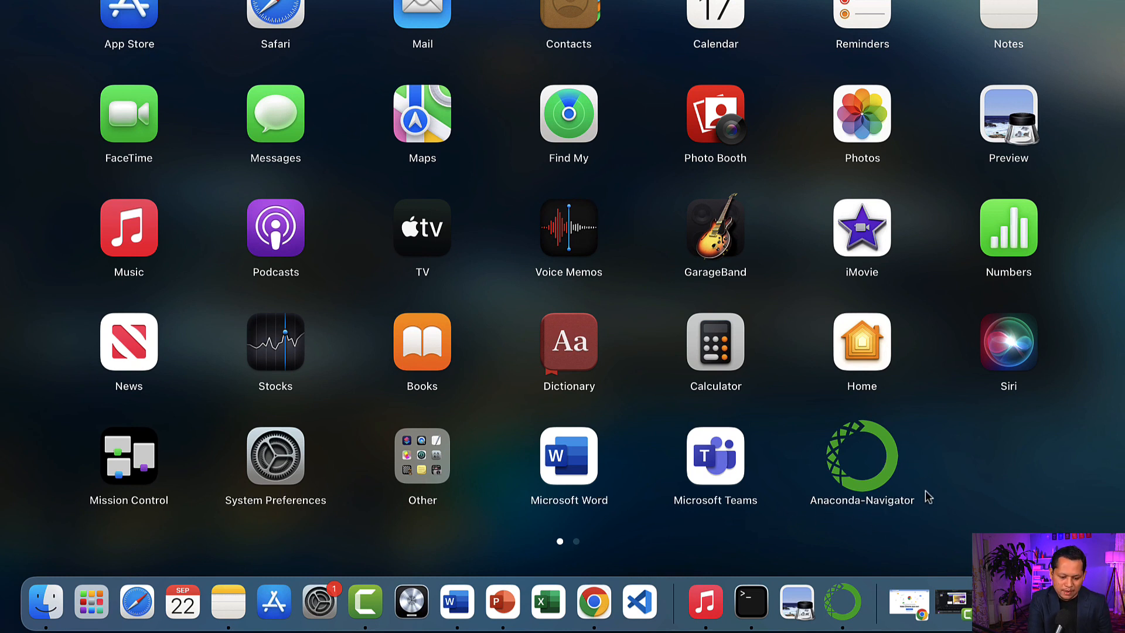
left_click(870, 469)
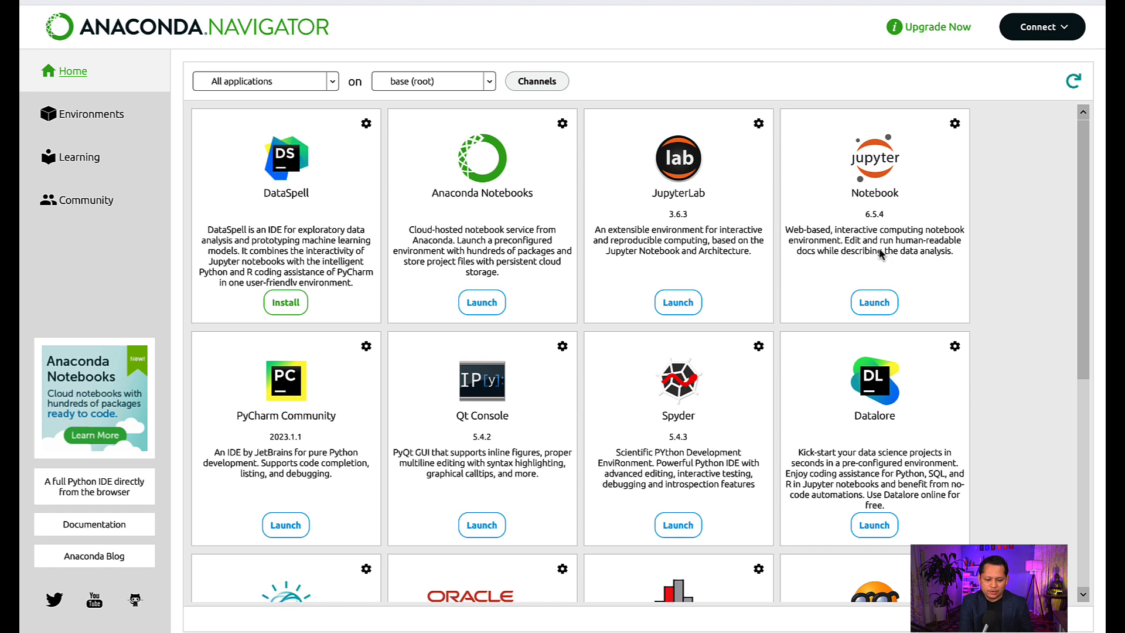
left_click(874, 304)
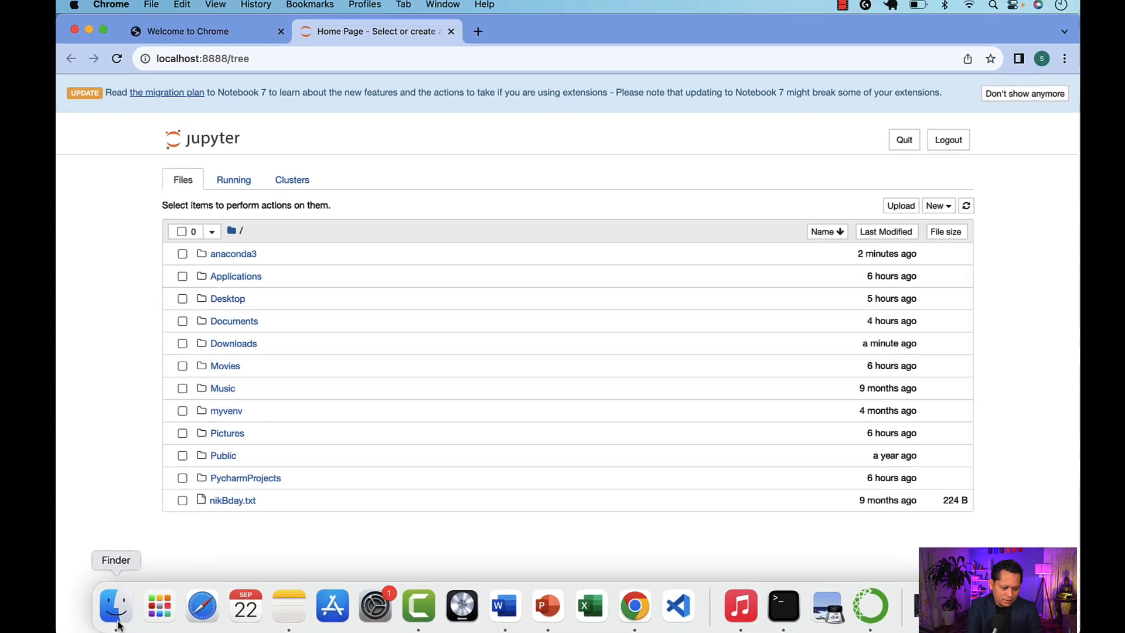
Switch to Finder and open the QuickPython101 folder inside FCP_Courses in Documents
left_click(118, 613)
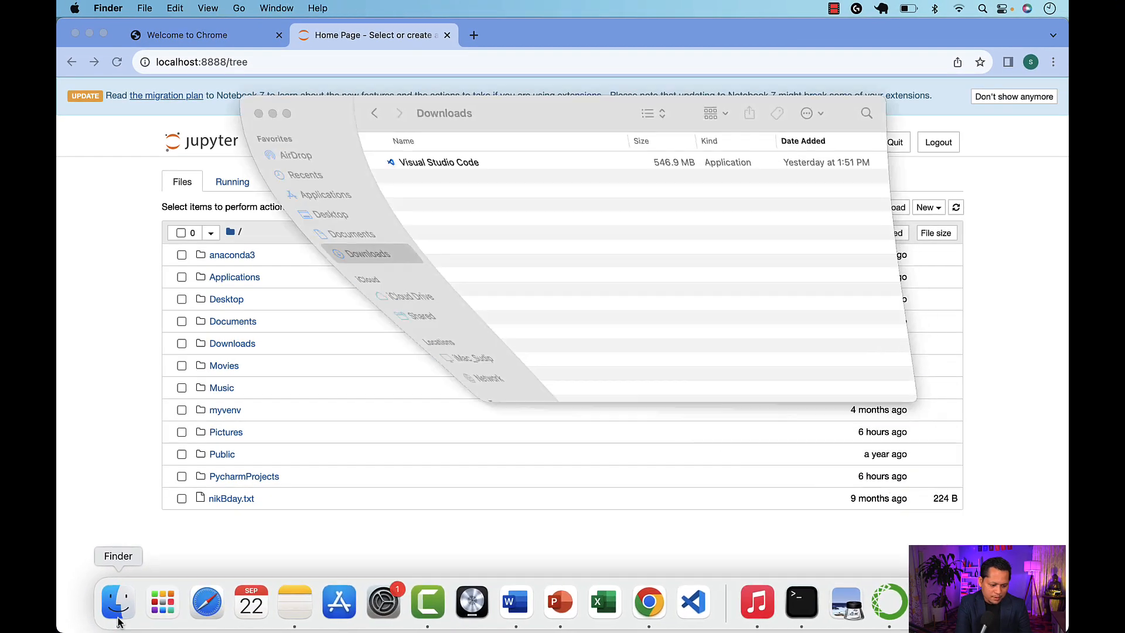
left_click(283, 235)
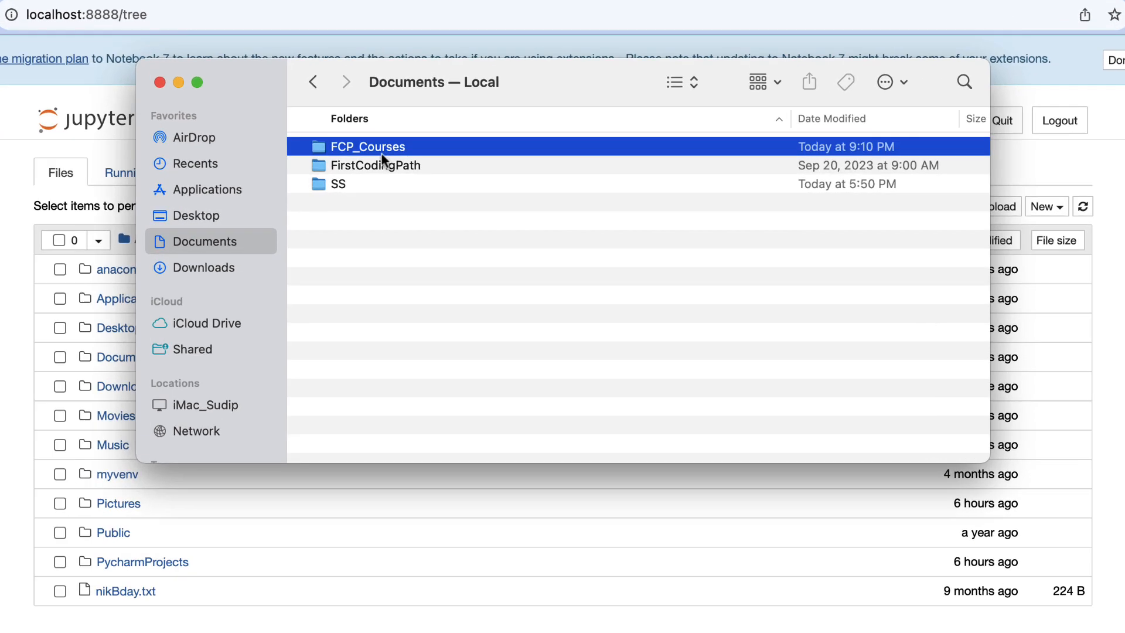
double_click(417, 164)
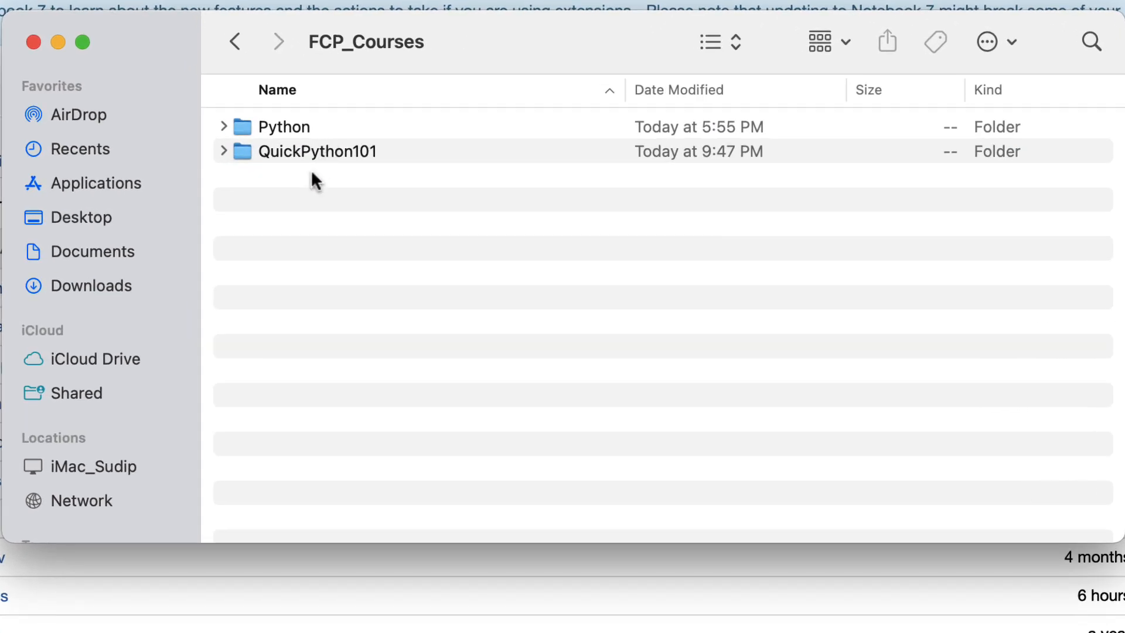
double_click(325, 156)
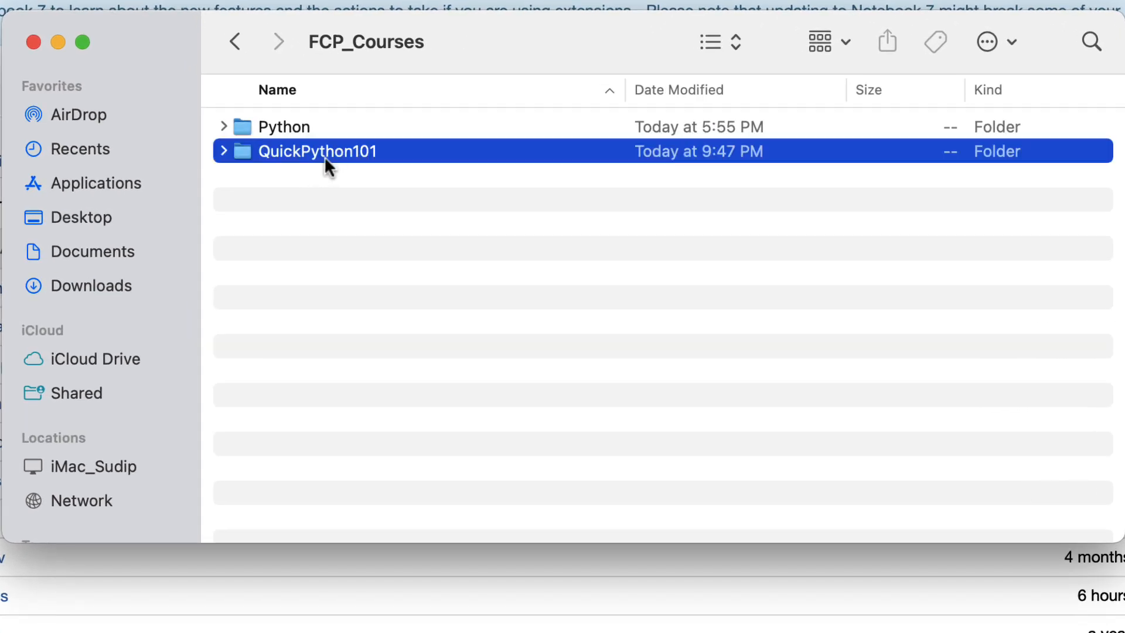
Create a new folder named test inside the QuickPython101 folder
right_click(320, 261)
left_click(349, 277)
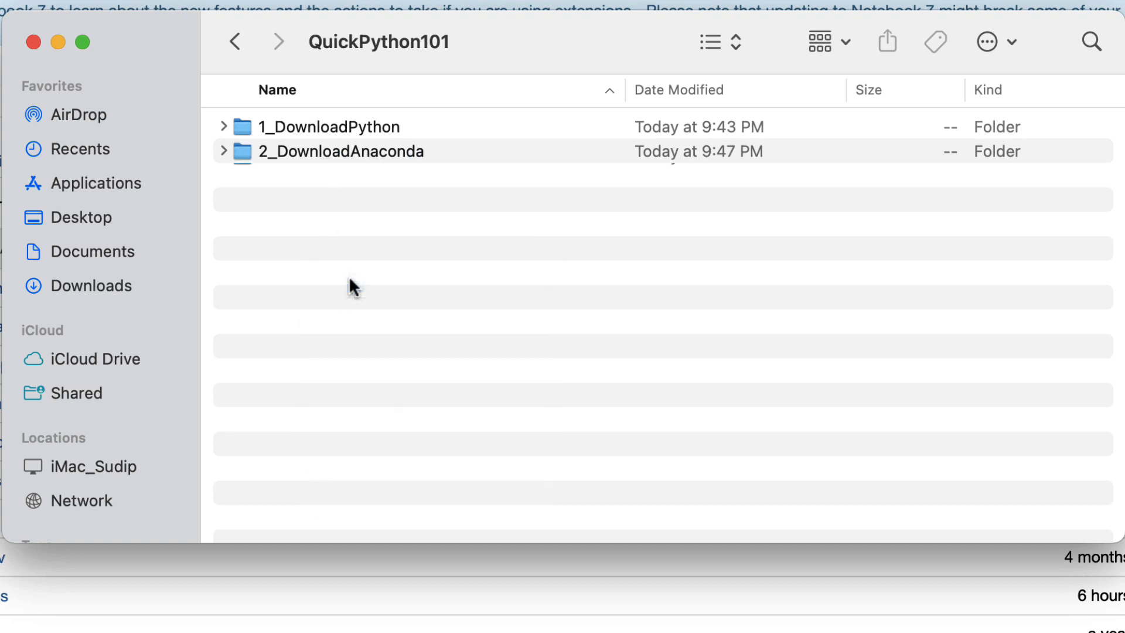
type("test")
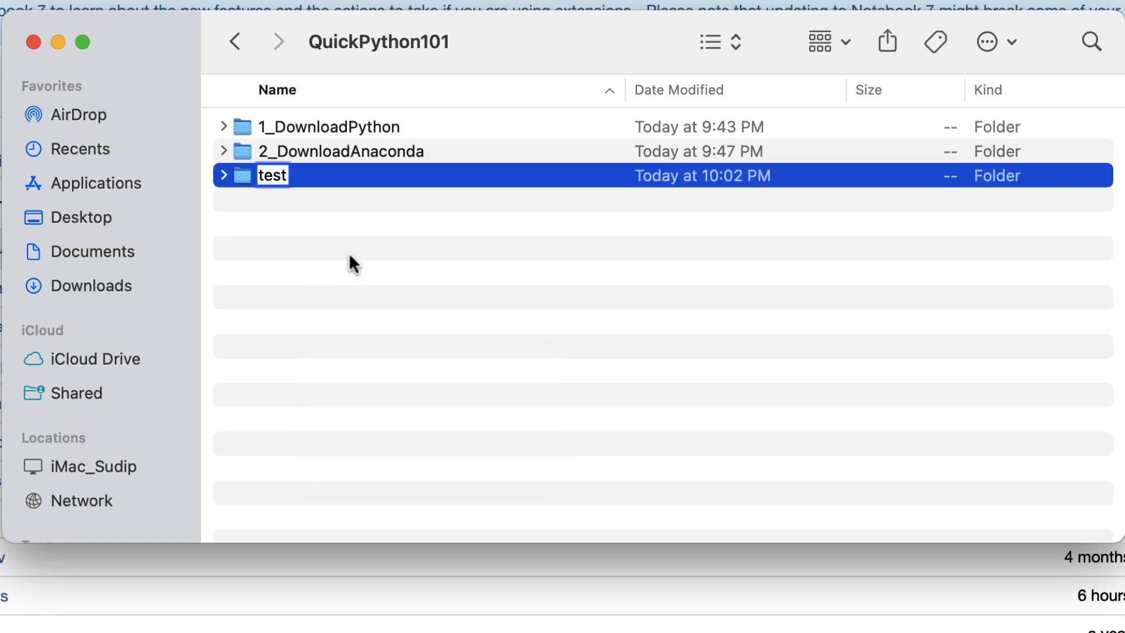
key("Return")
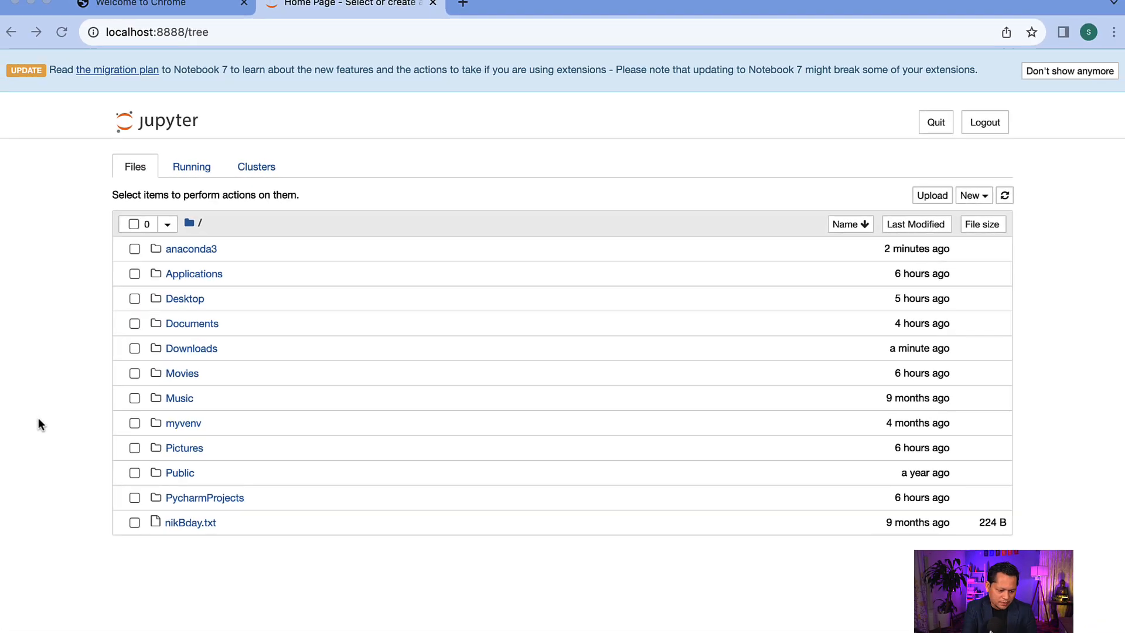
Switch to the Jupyter file browser in Chrome and open the test folder under Documents/FCP_Courses/QuickPython101
left_click(201, 322)
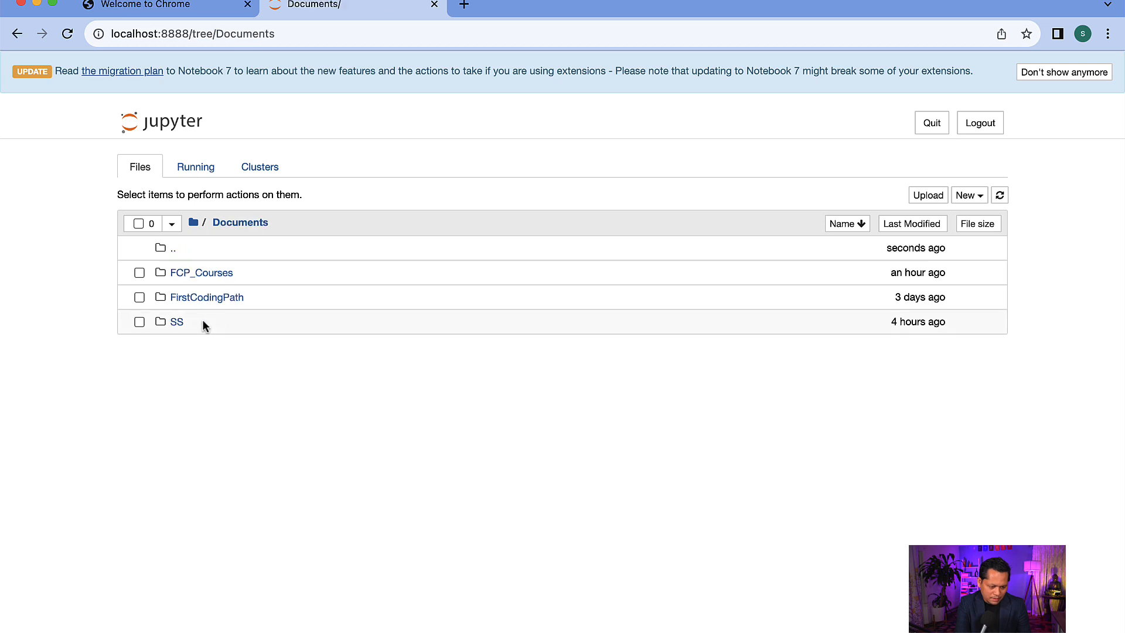
left_click(204, 275)
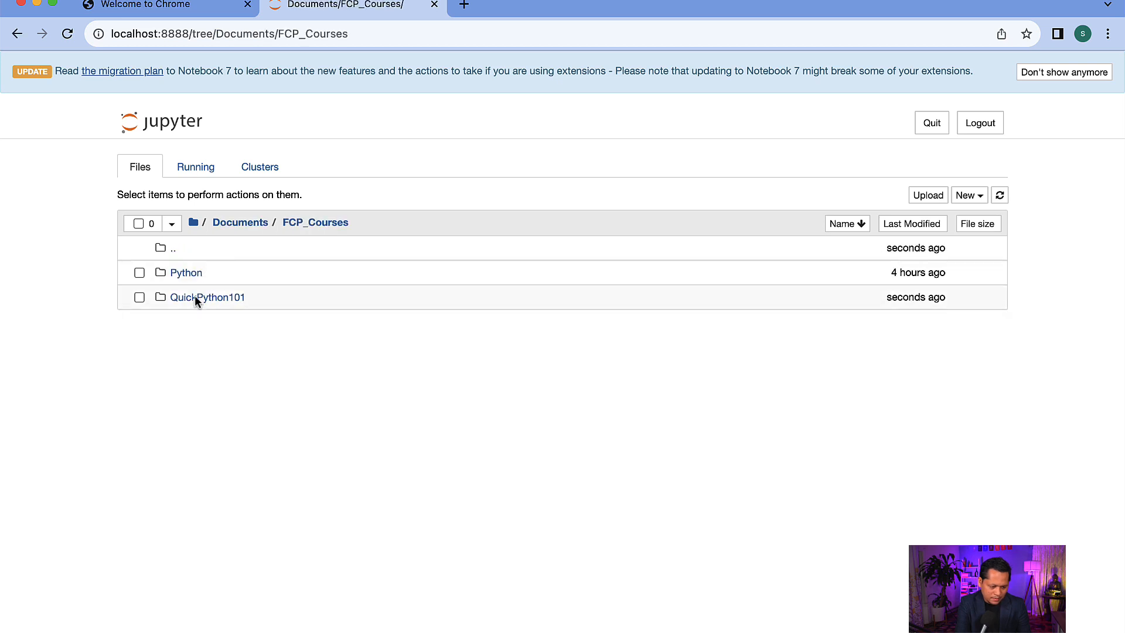
left_click(206, 298)
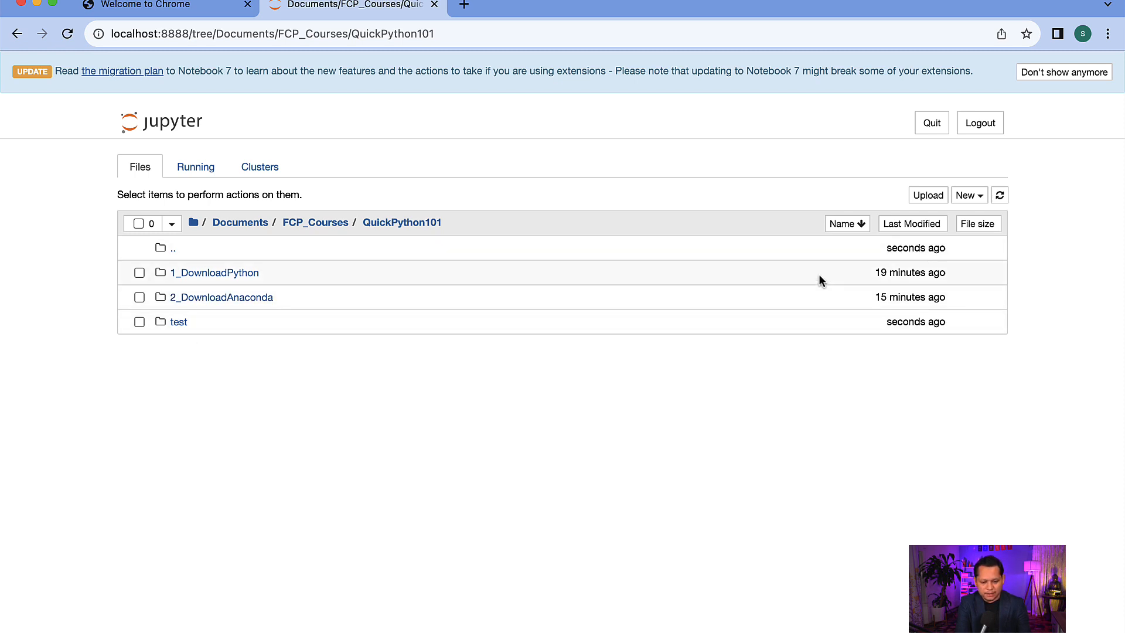
left_click(181, 323)
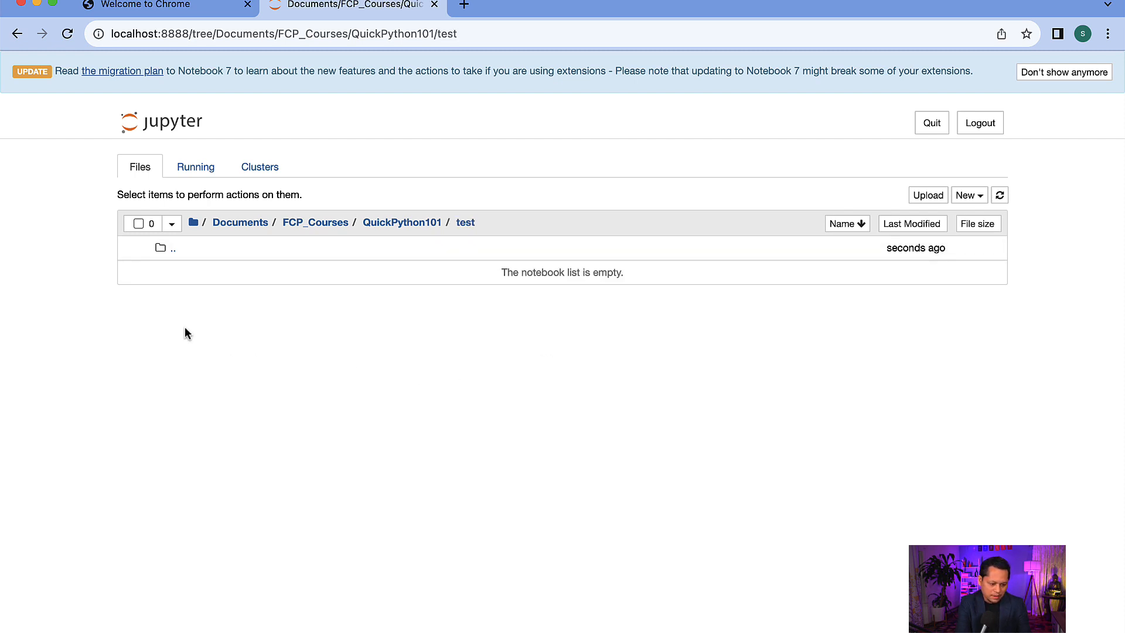
Create a Python 3 (ipykernel) notebook in the test folder and rename it test
left_click(971, 197)
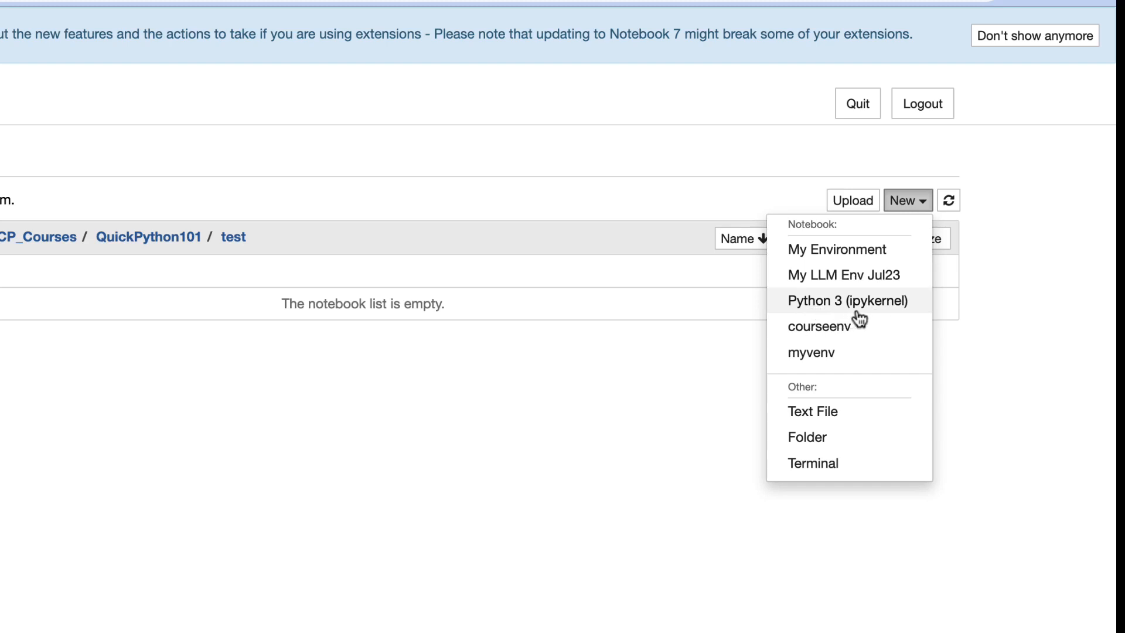
left_click(826, 301)
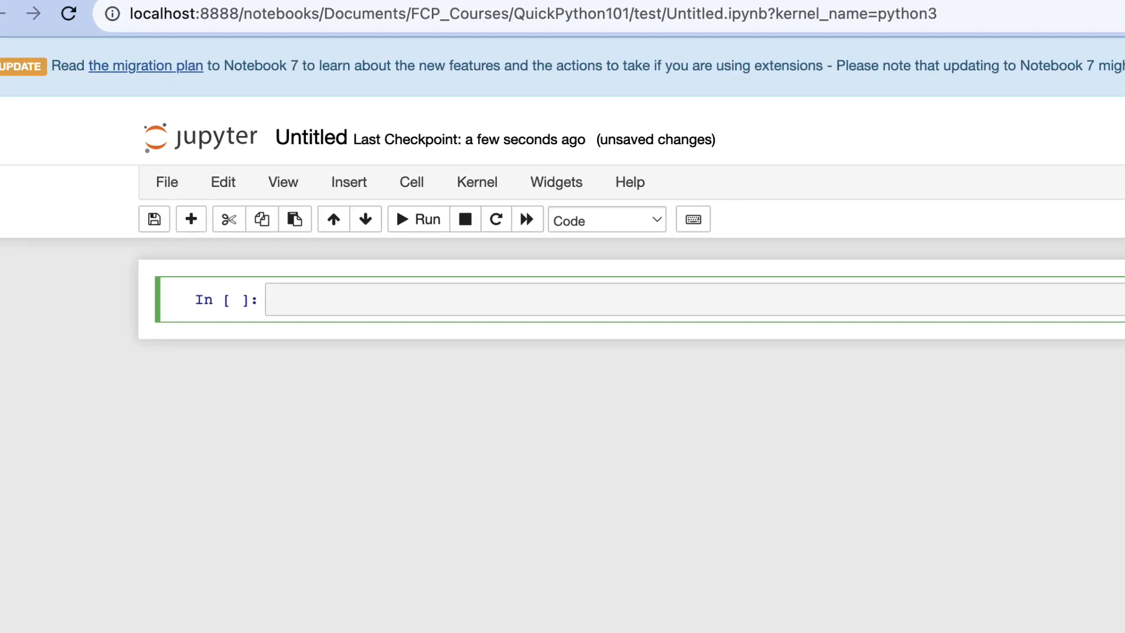
left_click(315, 148)
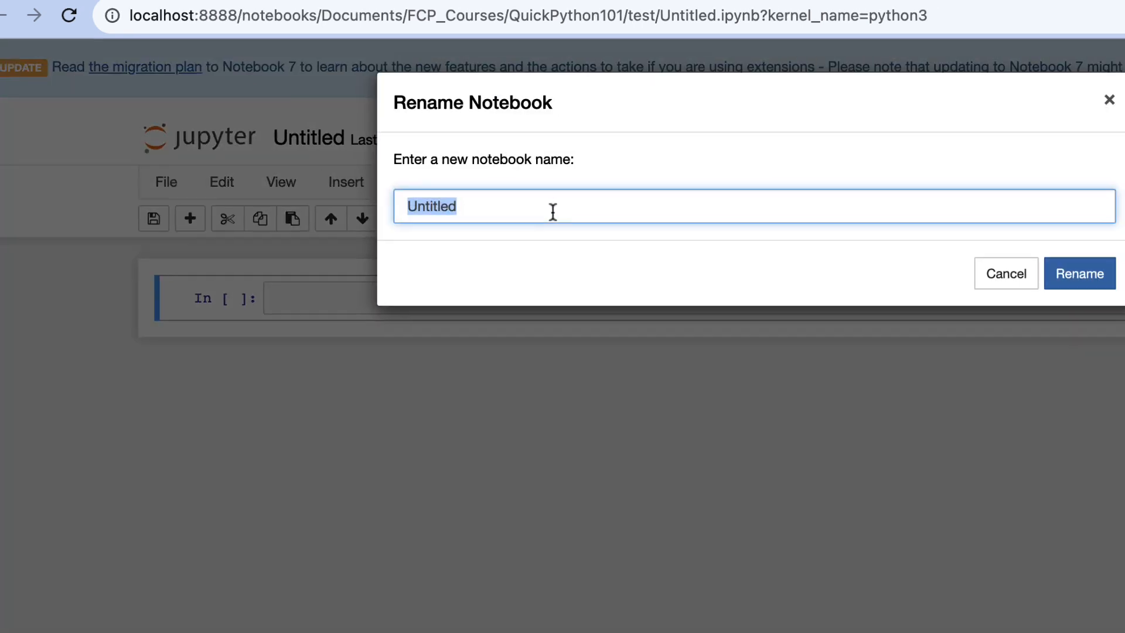
type("test")
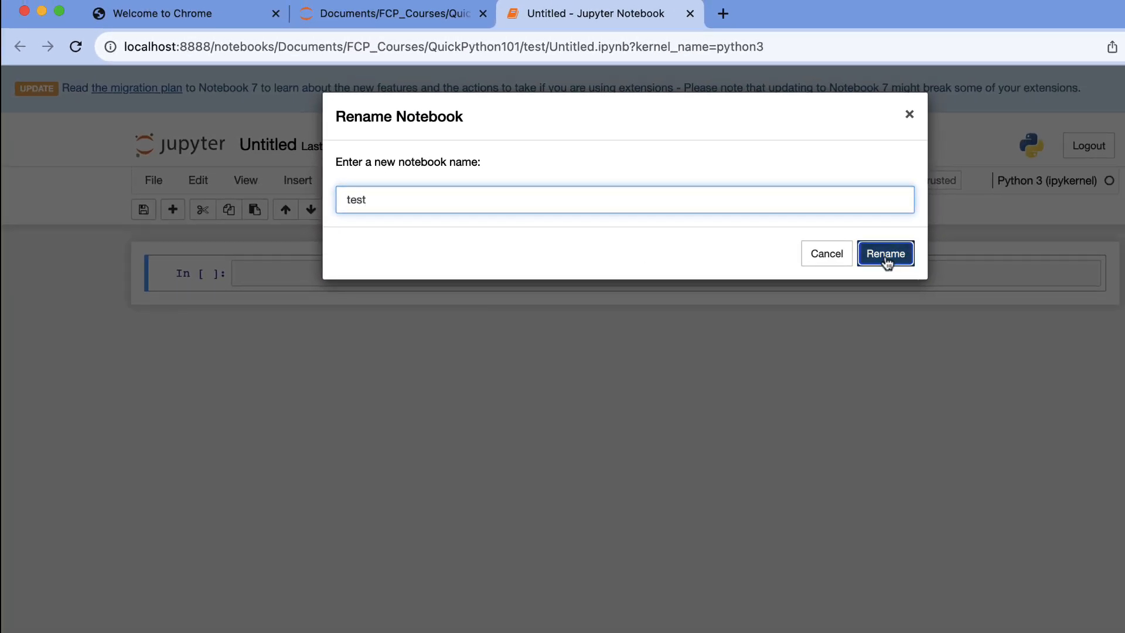
left_click(887, 264)
Enter print(2+2) in the notebook's first code cell and run it
left_click(394, 277)
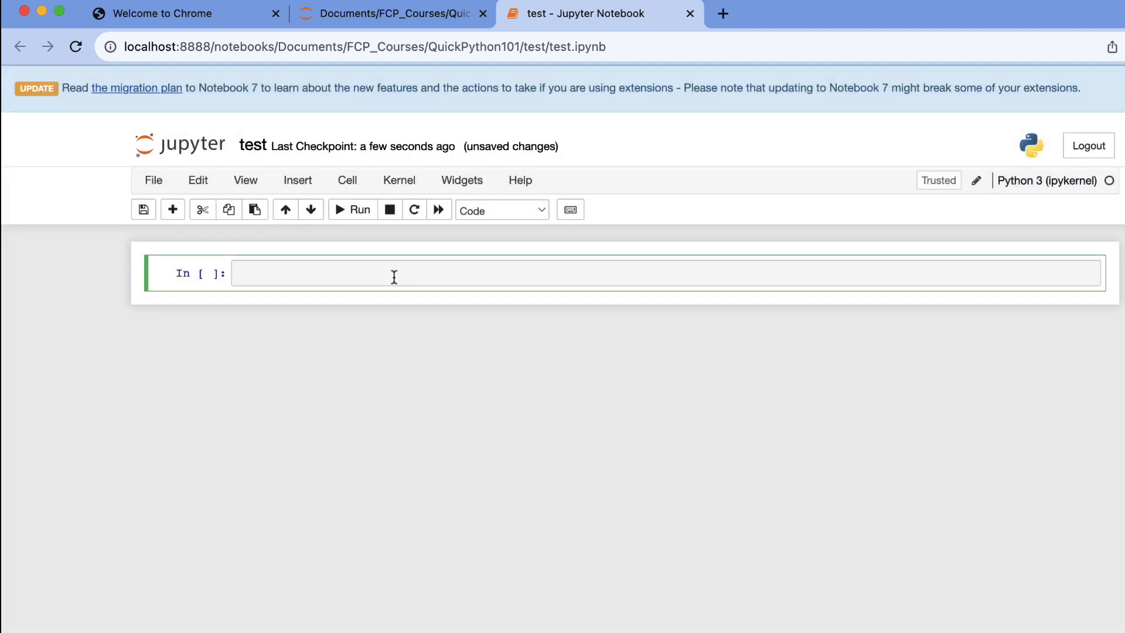
type("print(2+2")
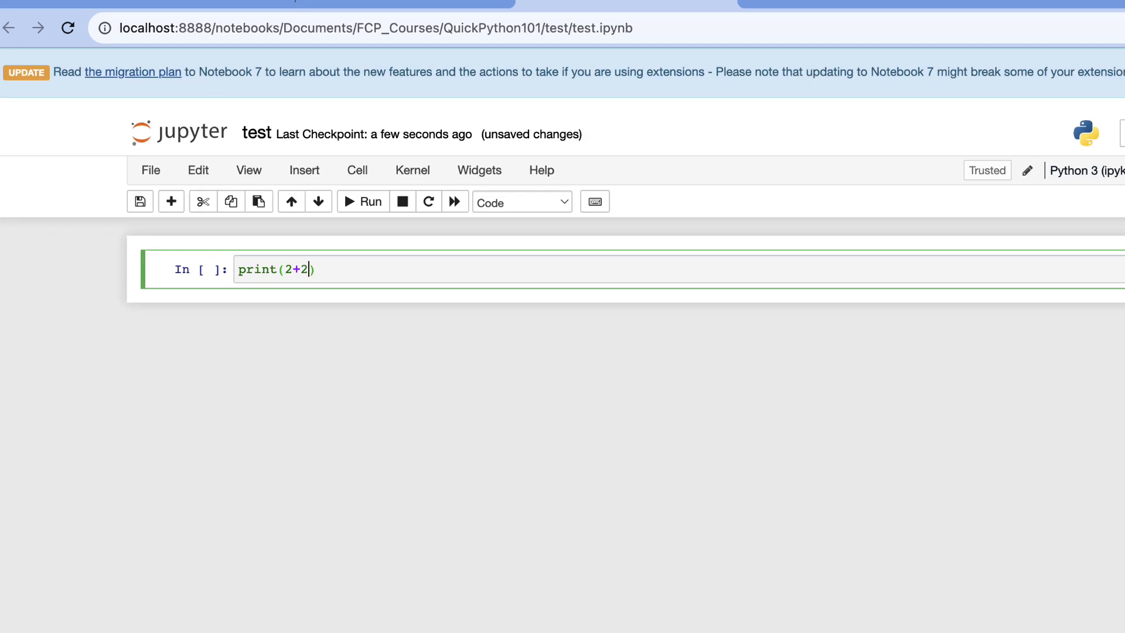
type(")")
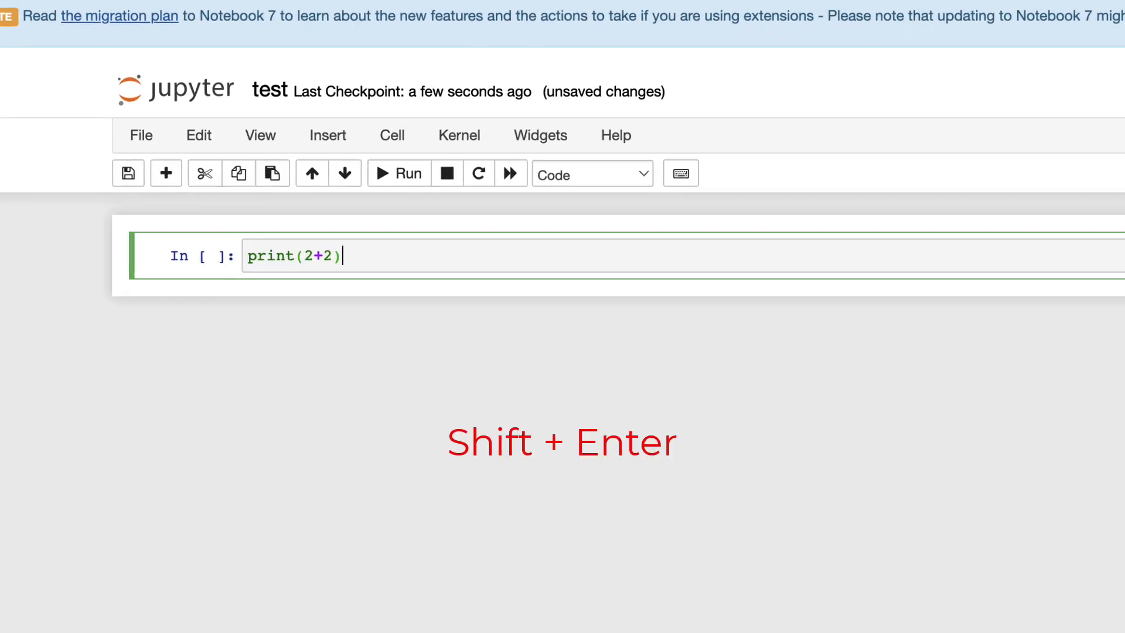
key("shift+Return")
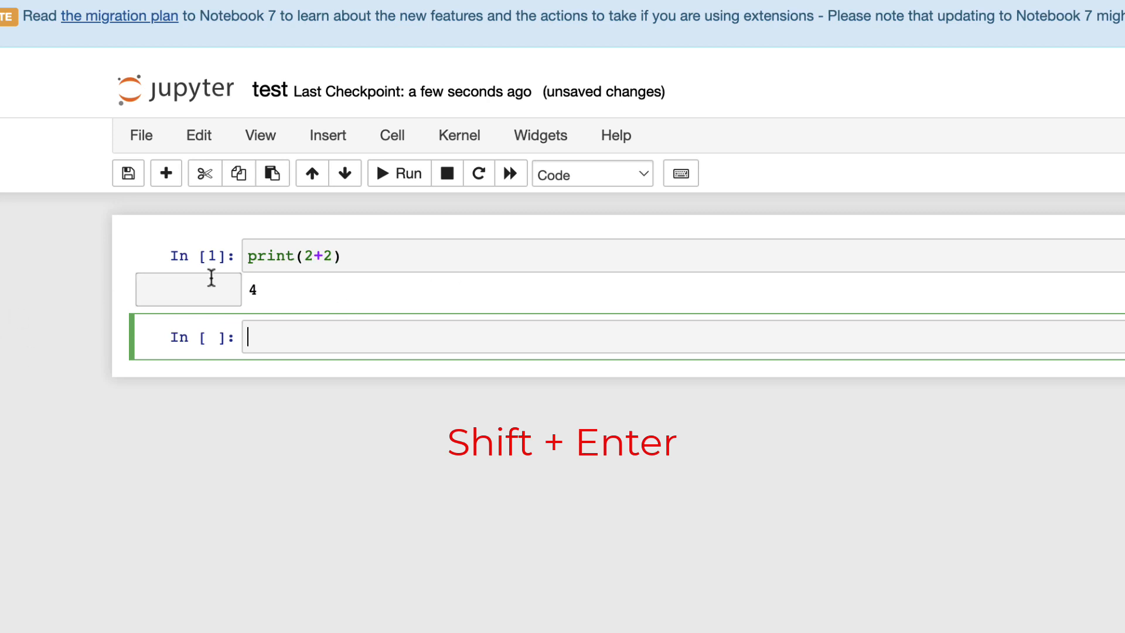